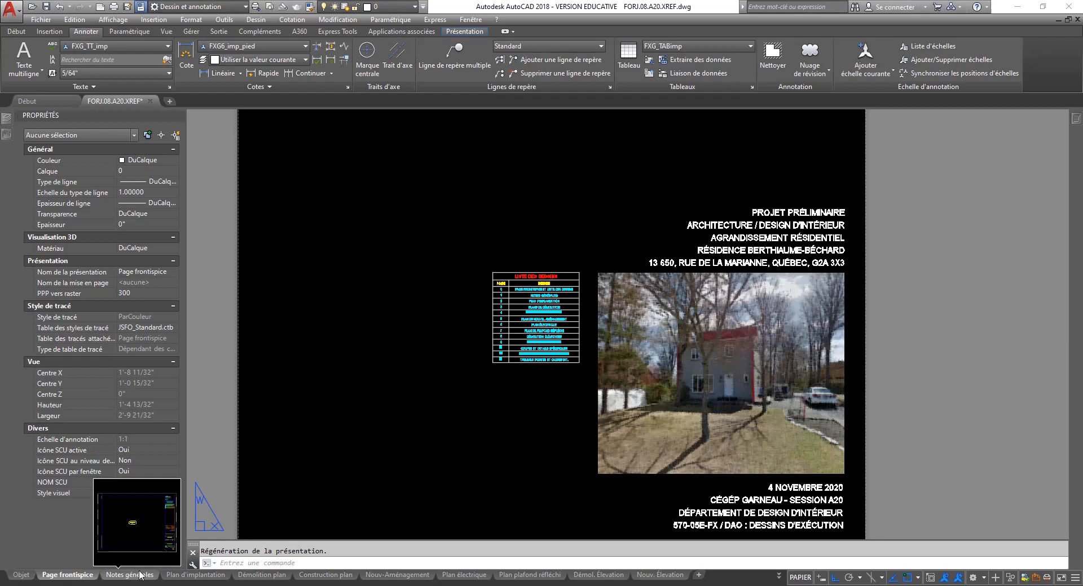
- Review the Notes générales, Plan d'implantation and Démolition plan layouts
{"action": "left_click", "coordinate": [128, 576]}
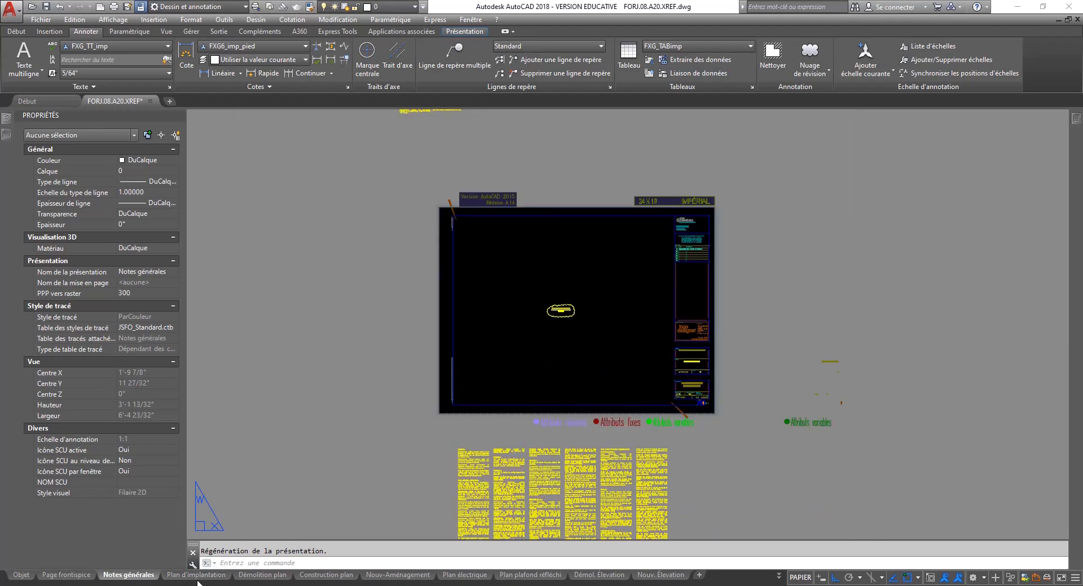
{"action": "left_click", "coordinate": [198, 581]}
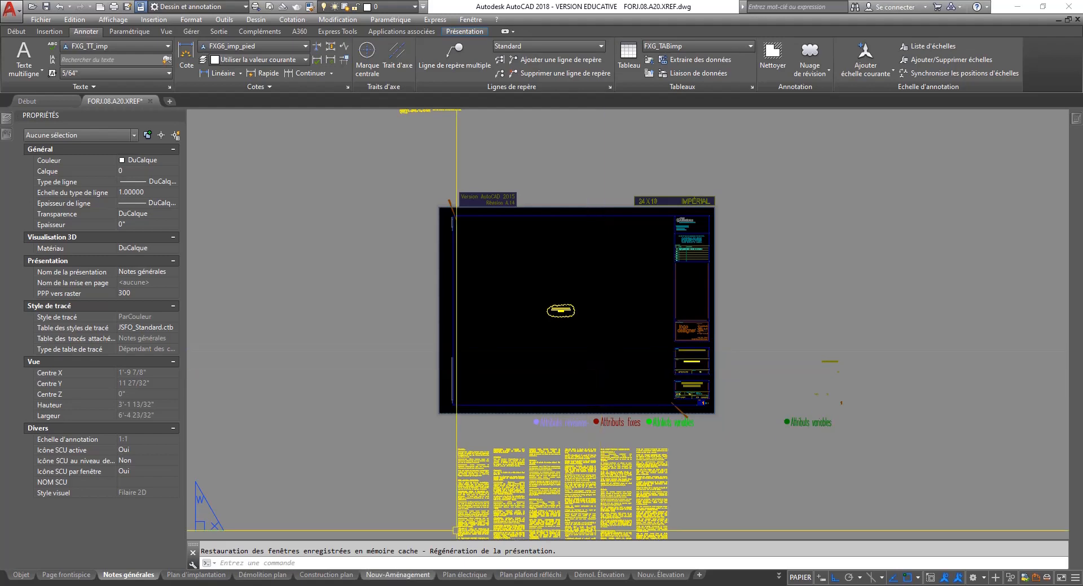
{"action": "left_click", "coordinate": [188, 575]}
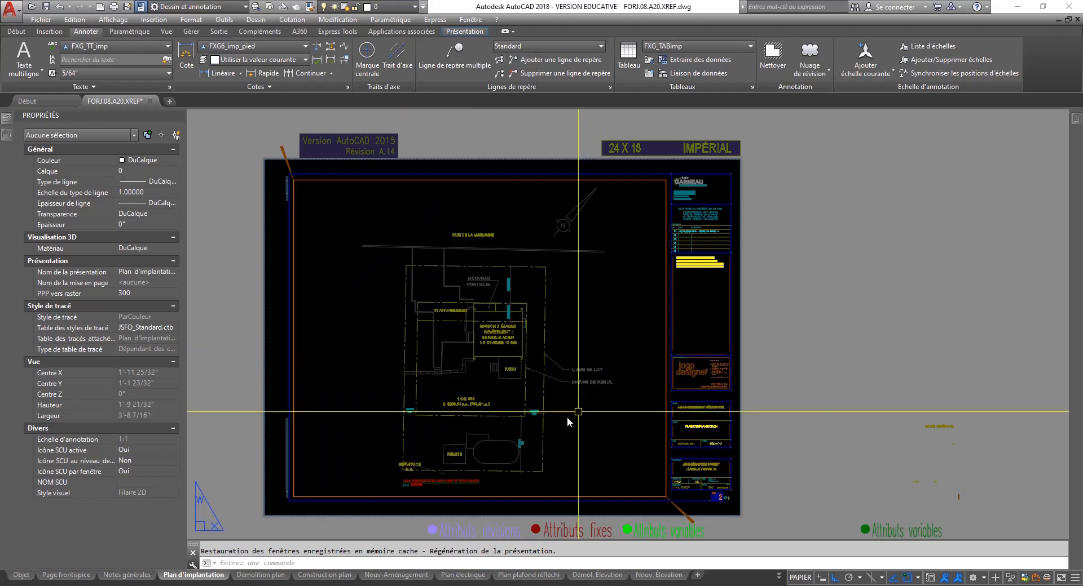
{"action": "left_click", "coordinate": [260, 576]}
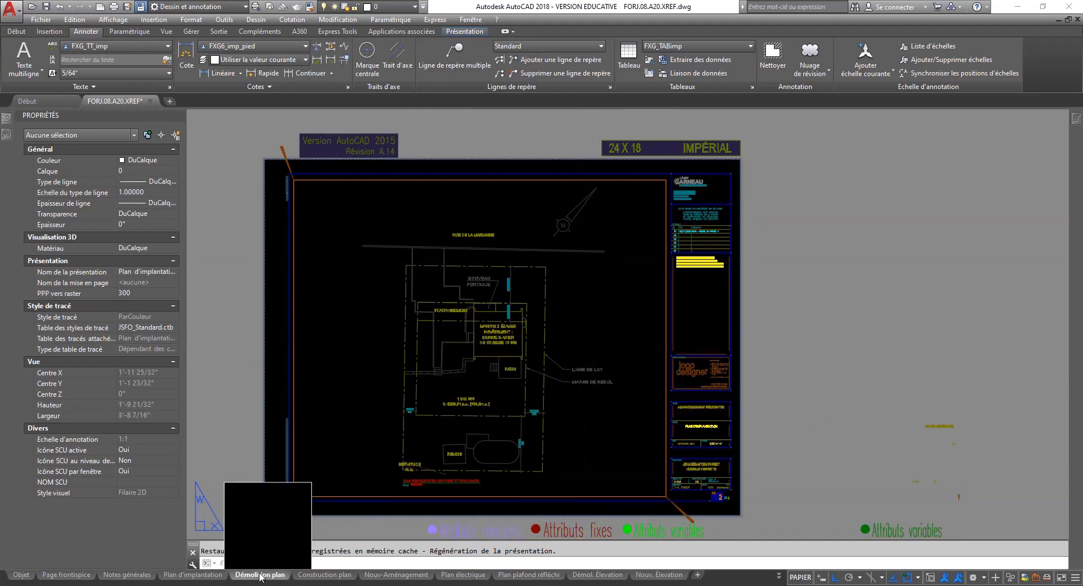
{"action": "scroll", "coordinate": [389, 455], "scroll_direction": "down", "scroll_amount": 6}
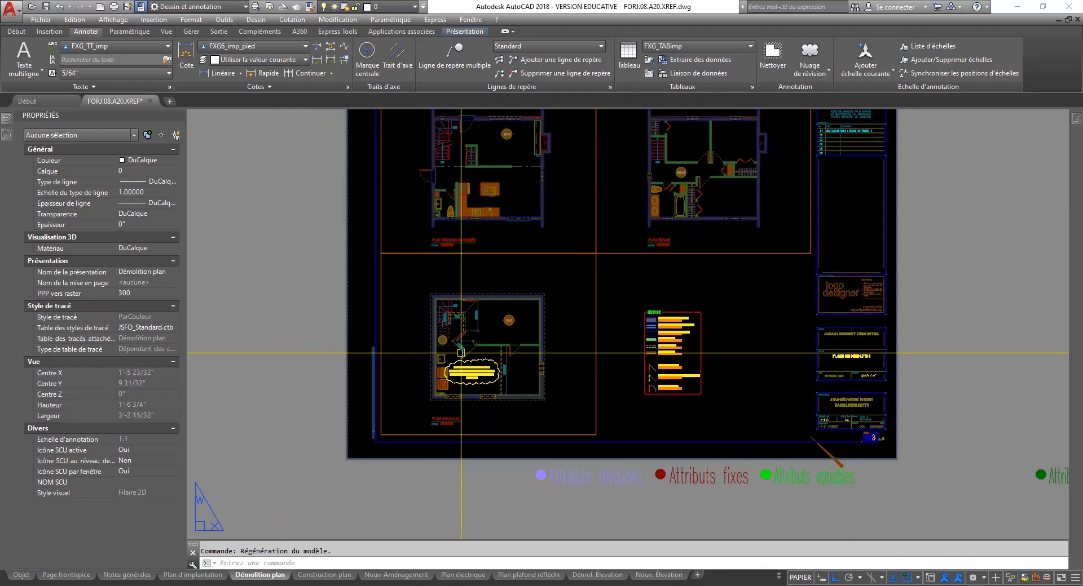
{"action": "middle_click_drag", "start_coordinate": [526, 340], "coordinate": [446, 423]}
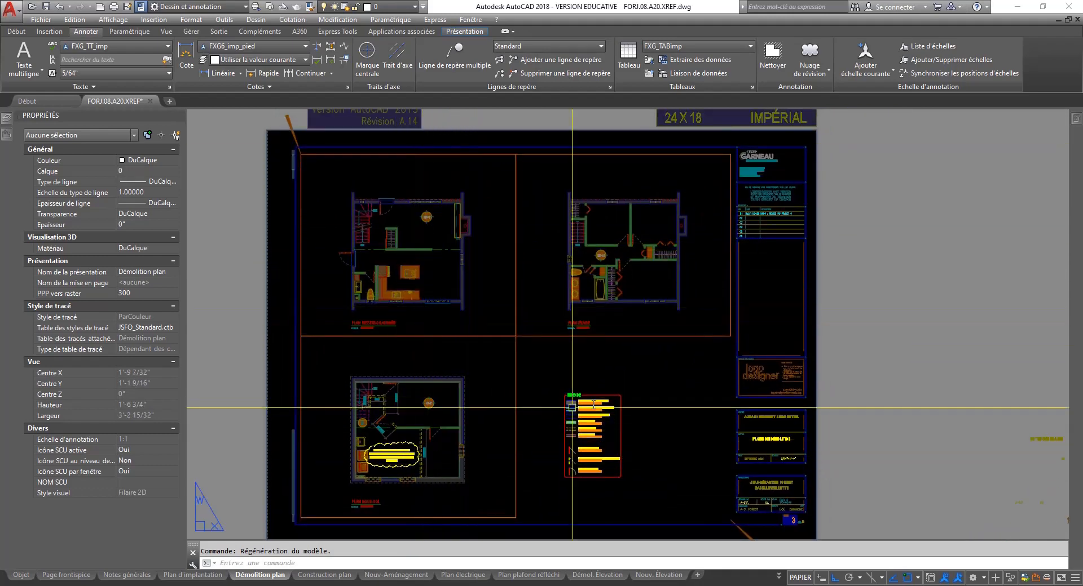
- Review the remaining layouts from Construction plan through Nouv. Élévation, and return to the Page frontispice layout
{"action": "left_click", "coordinate": [325, 576]}
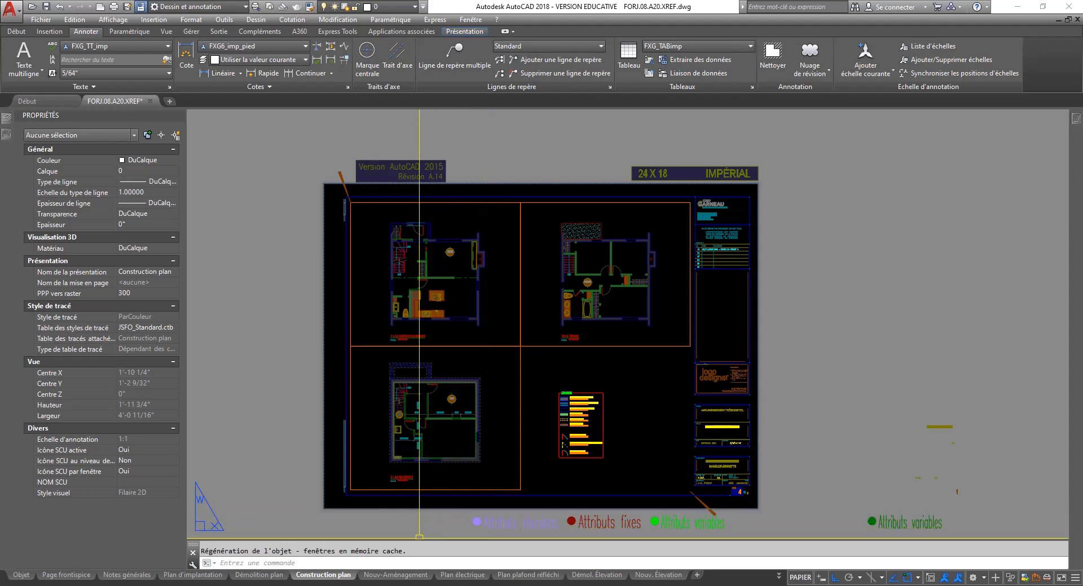
{"action": "left_click", "coordinate": [395, 576]}
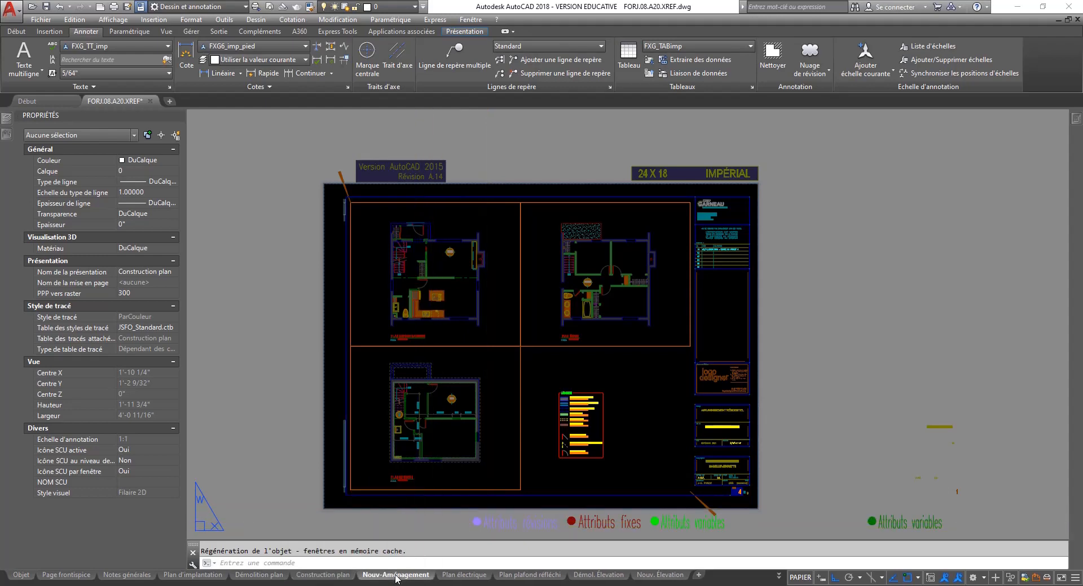
{"action": "left_click", "coordinate": [475, 579]}
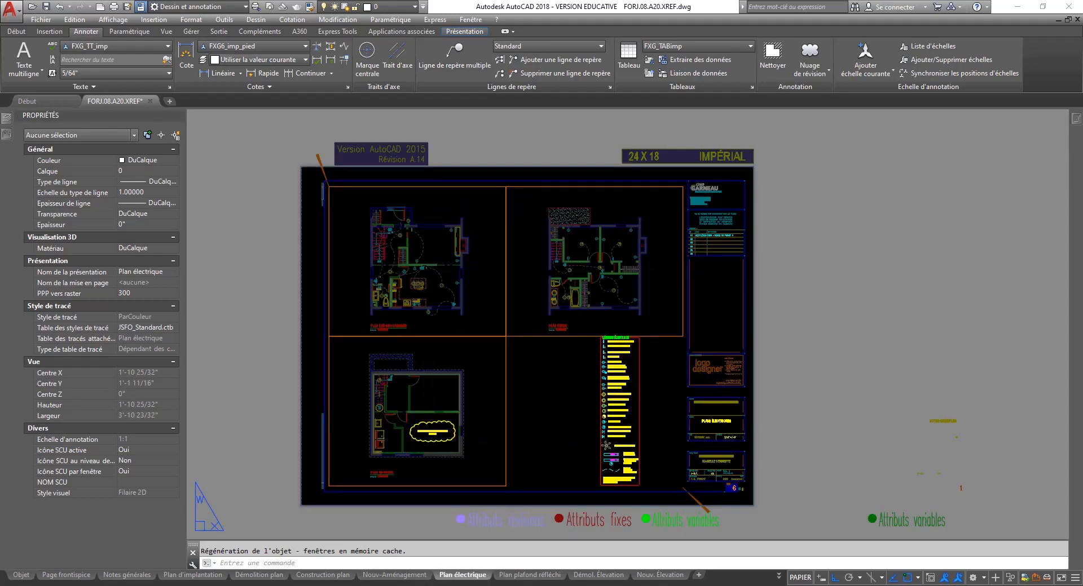
{"action": "left_click", "coordinate": [532, 578]}
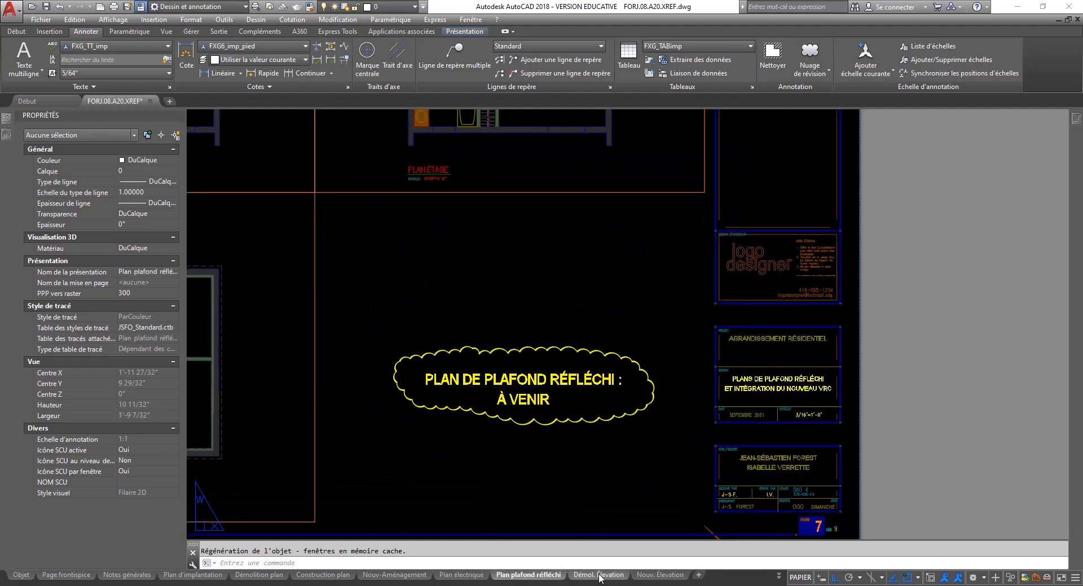
{"action": "mouse_move", "coordinate": [599, 578]}
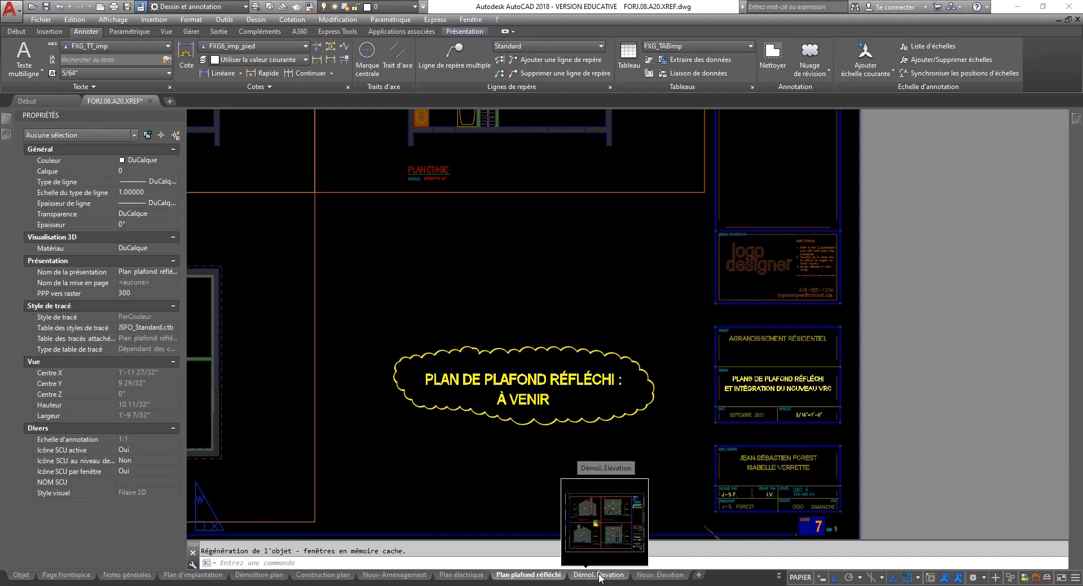
{"action": "left_click", "coordinate": [600, 578]}
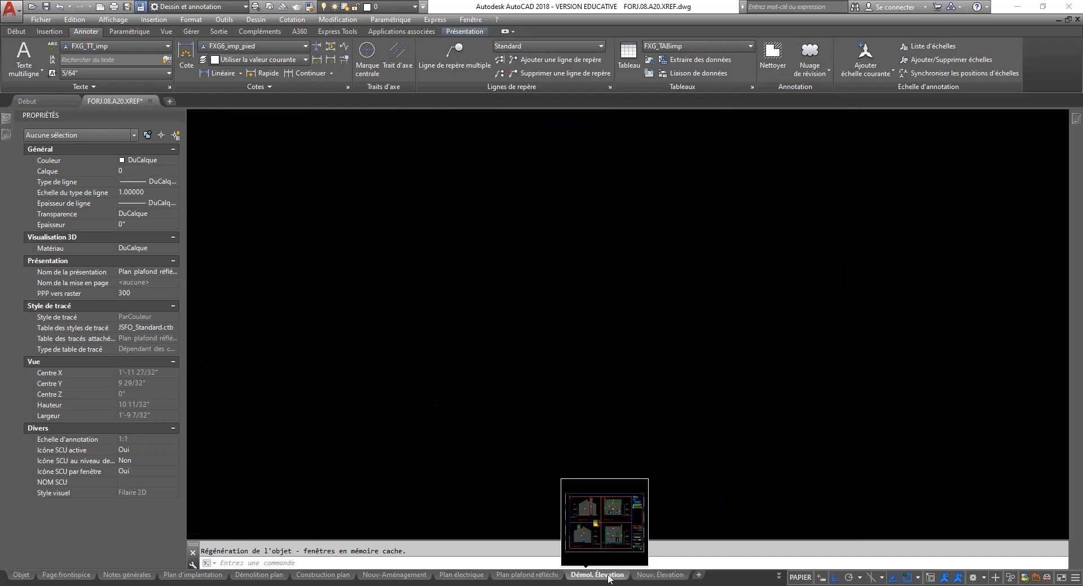
{"action": "left_click", "coordinate": [652, 578]}
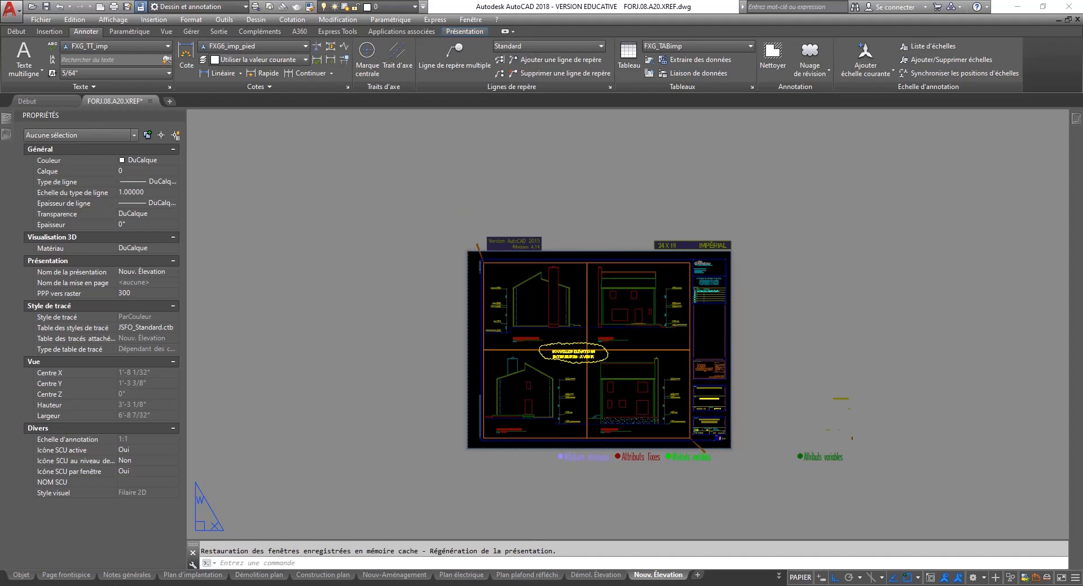
{"action": "left_click", "coordinate": [51, 577]}
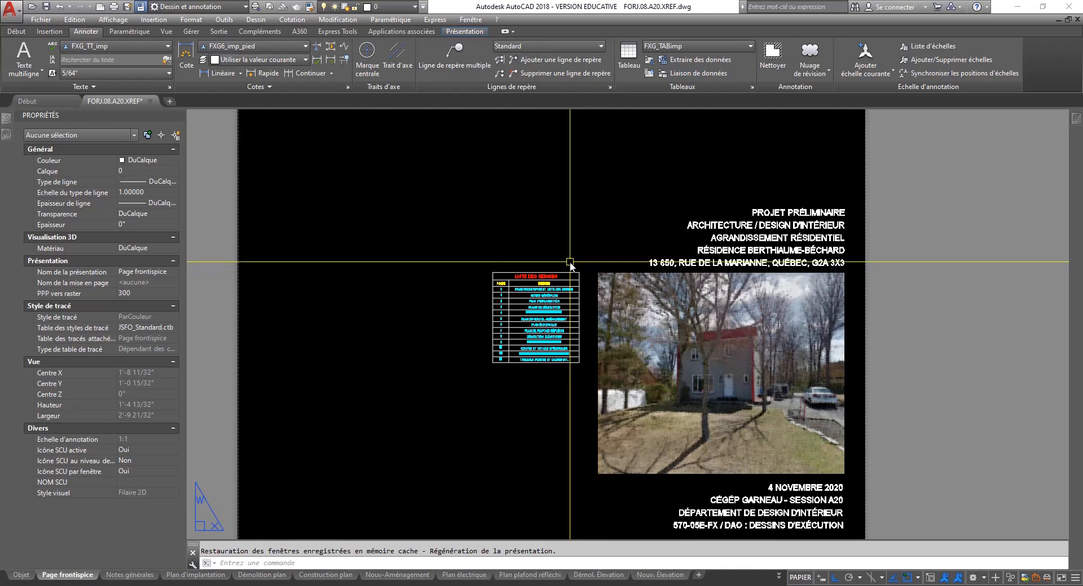
- Preview the Page frontispice plot with DWG To PDF.pc3, and leave the plot setup without plotting
{"action": "key", "text": "ctrl+p"}
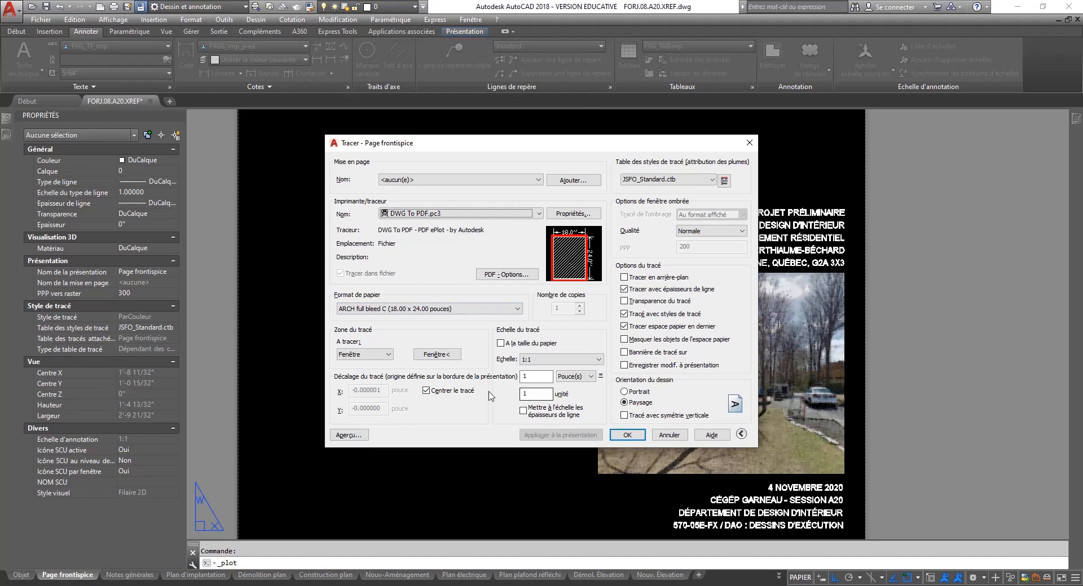
{"action": "left_click", "coordinate": [349, 435]}
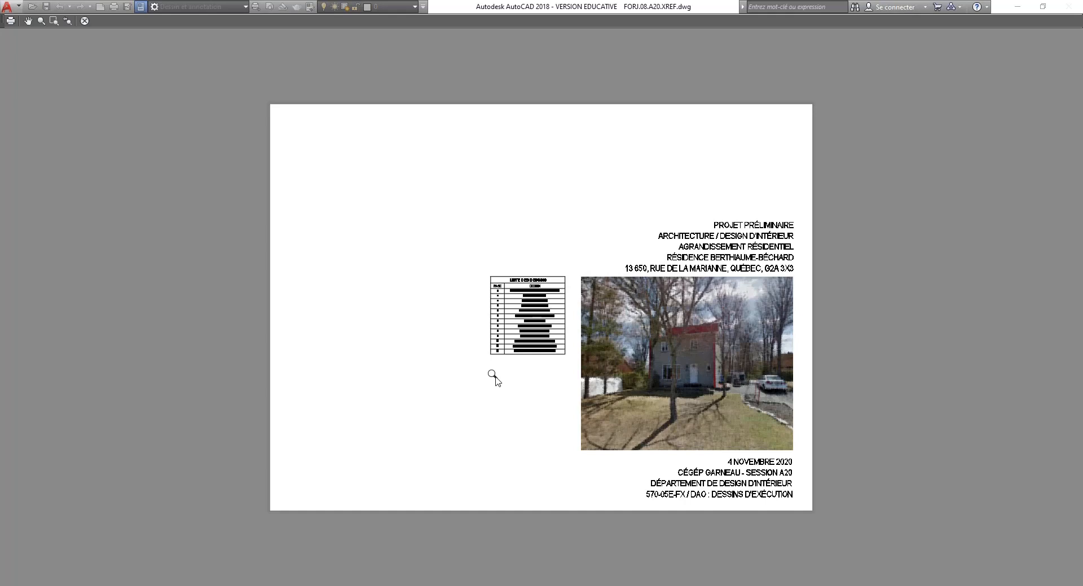
{"action": "right_click", "coordinate": [495, 377]}
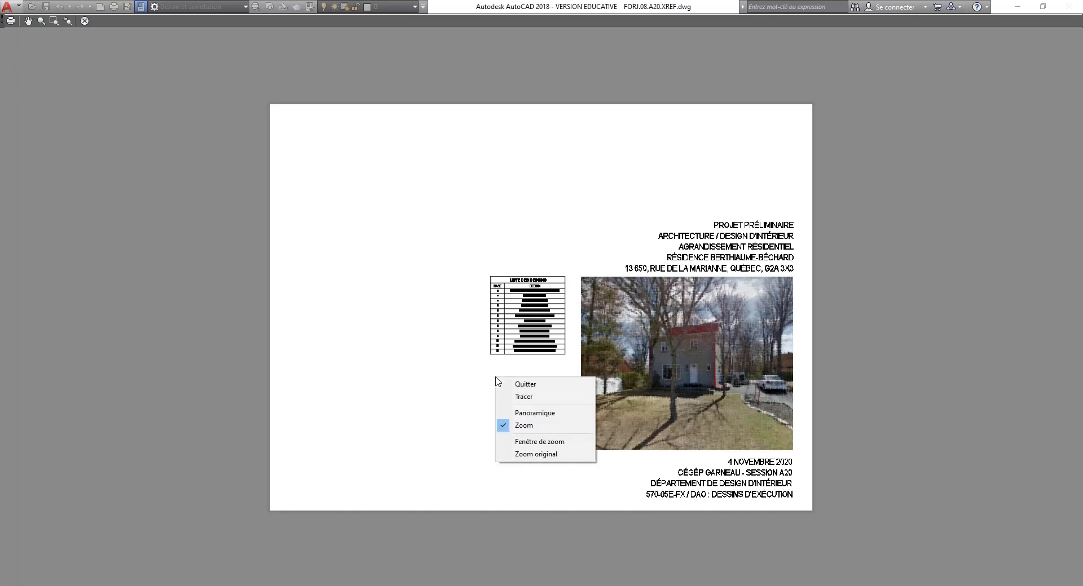
{"action": "left_click", "coordinate": [535, 399]}
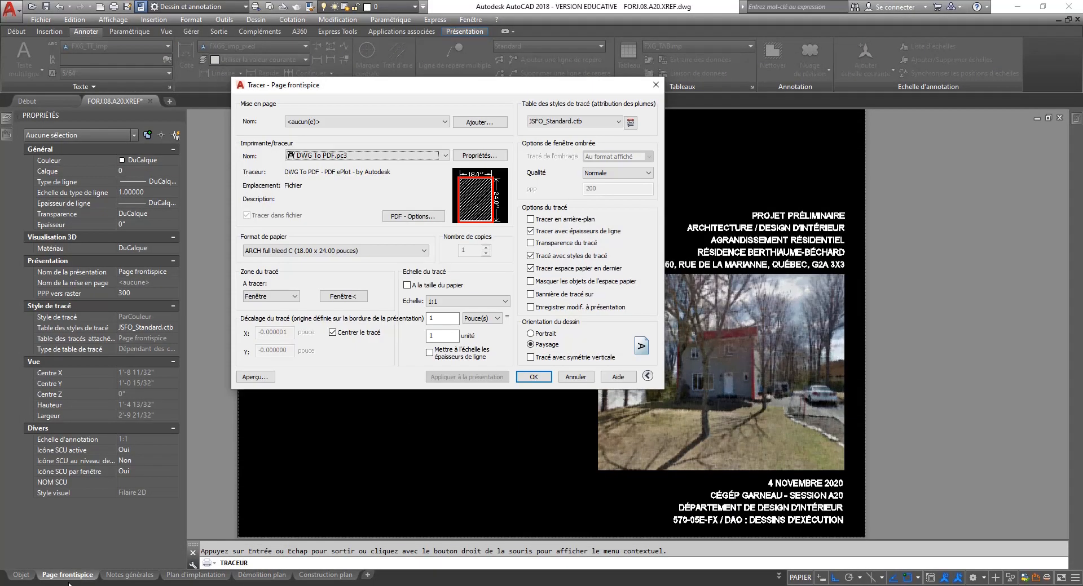
{"action": "key", "text": "Escape"}
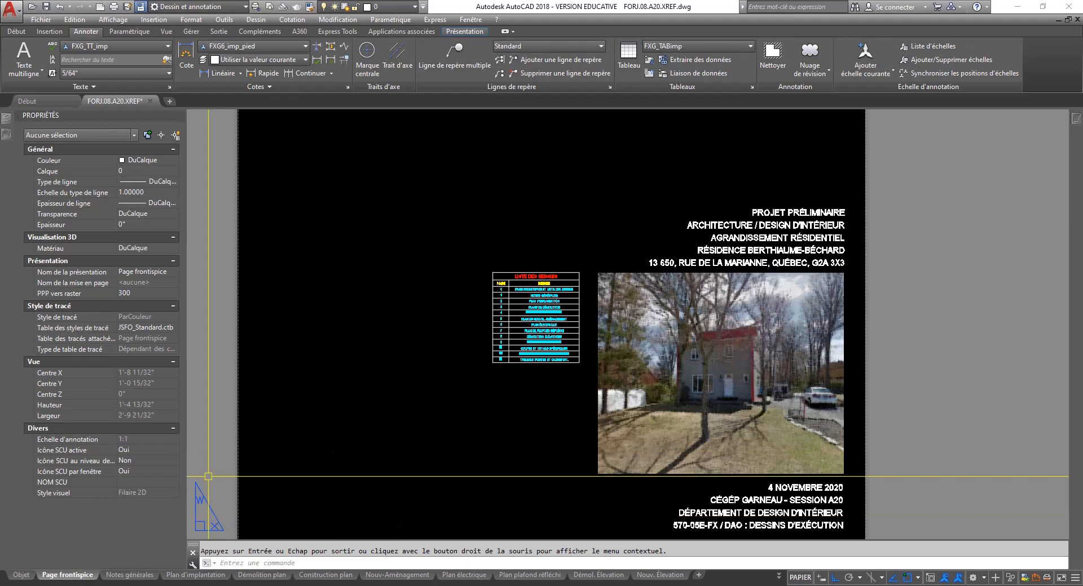
- Find PDF24 in the list of installed applications
{"action": "left_click", "coordinate": [11, 585]}
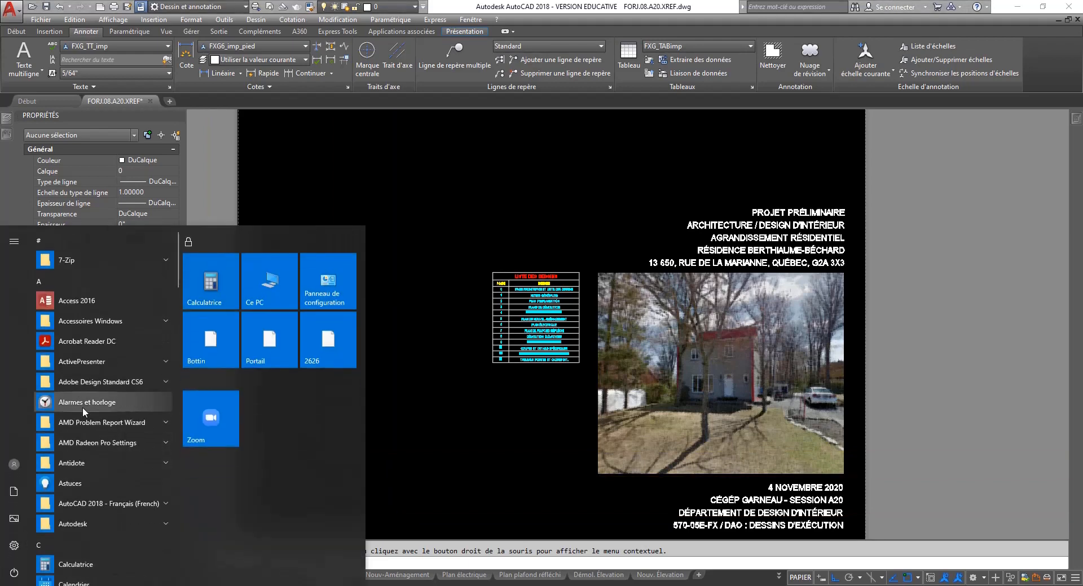
{"action": "scroll", "coordinate": [87, 408], "scroll_direction": "down", "scroll_amount": 10}
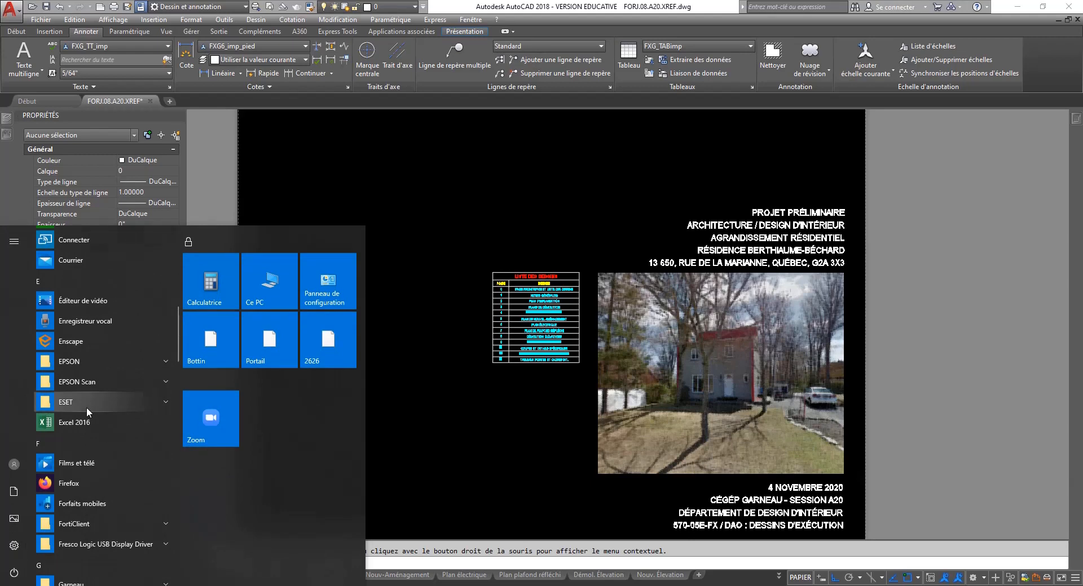
{"action": "scroll", "coordinate": [86, 407], "scroll_direction": "down", "scroll_amount": 10}
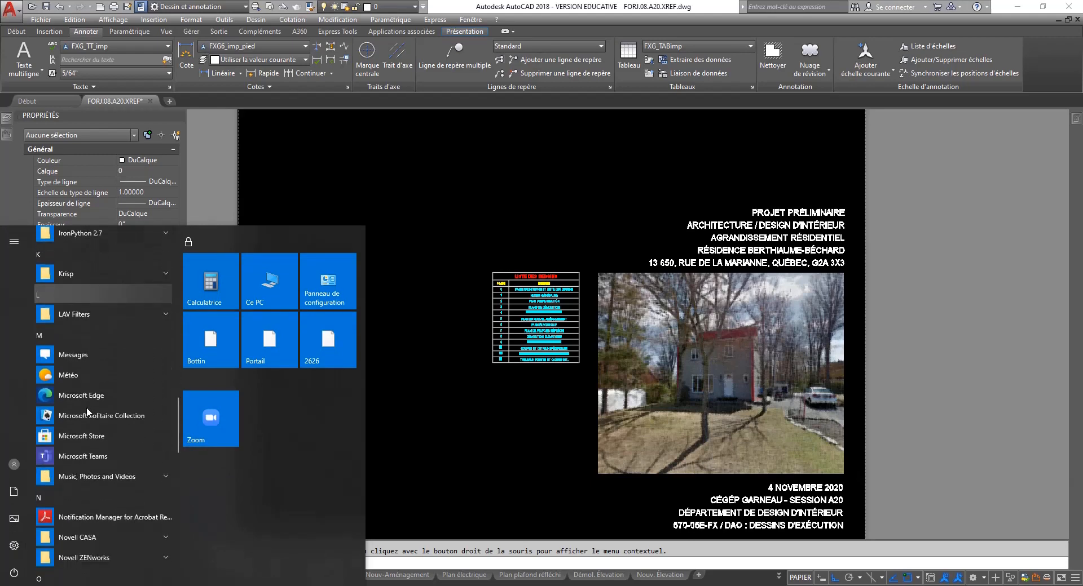
{"action": "scroll", "coordinate": [87, 407], "scroll_direction": "down", "scroll_amount": 5}
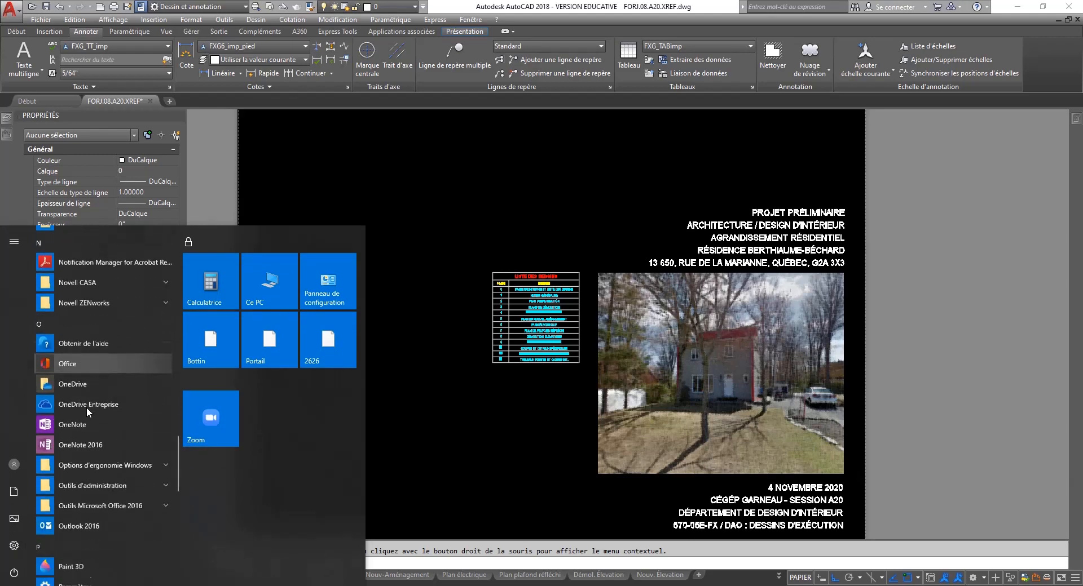
{"action": "scroll", "coordinate": [86, 407], "scroll_direction": "down", "scroll_amount": 3}
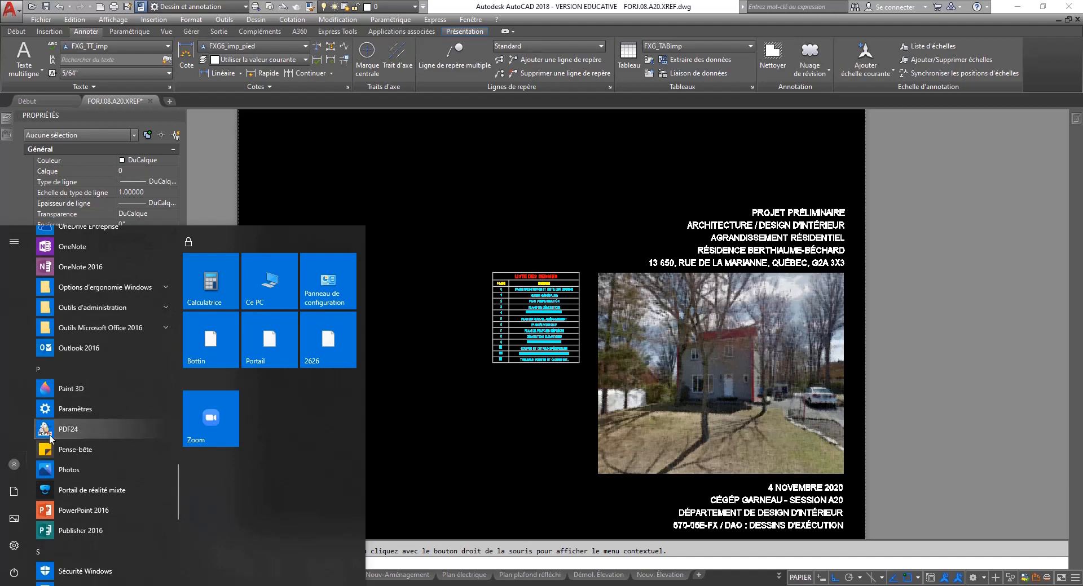
{"action": "left_click", "coordinate": [50, 432]}
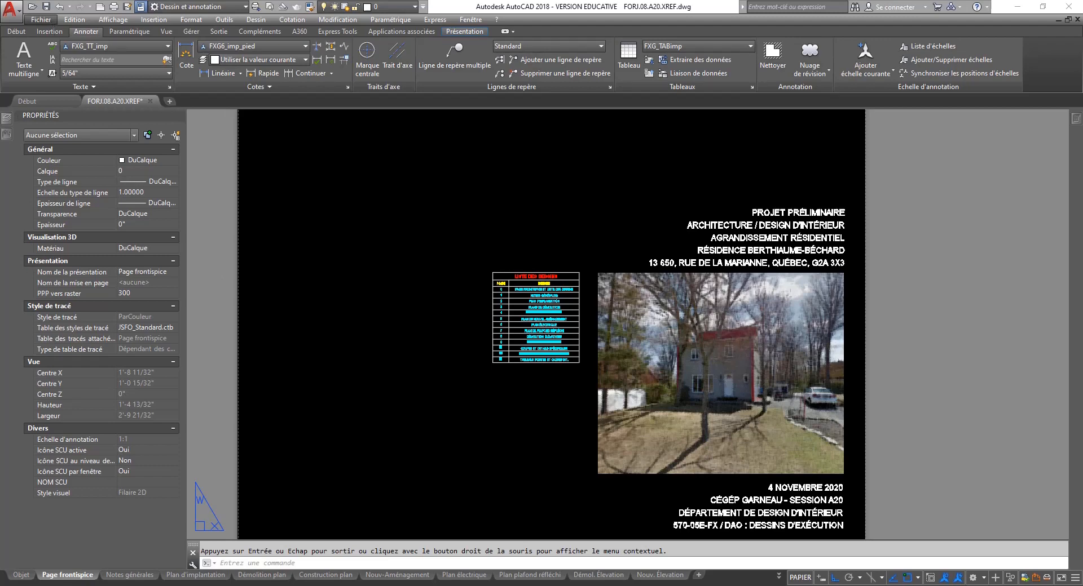
- Show the guide "Imprimer plusieurs présentations d'un coup.pdf" in Adobe Acrobat Reader, and put its window away again
{"action": "left_click_drag", "start_coordinate": [1082, 134], "coordinate": [563, 137]}
{"action": "left_click", "coordinate": [592, 136]}
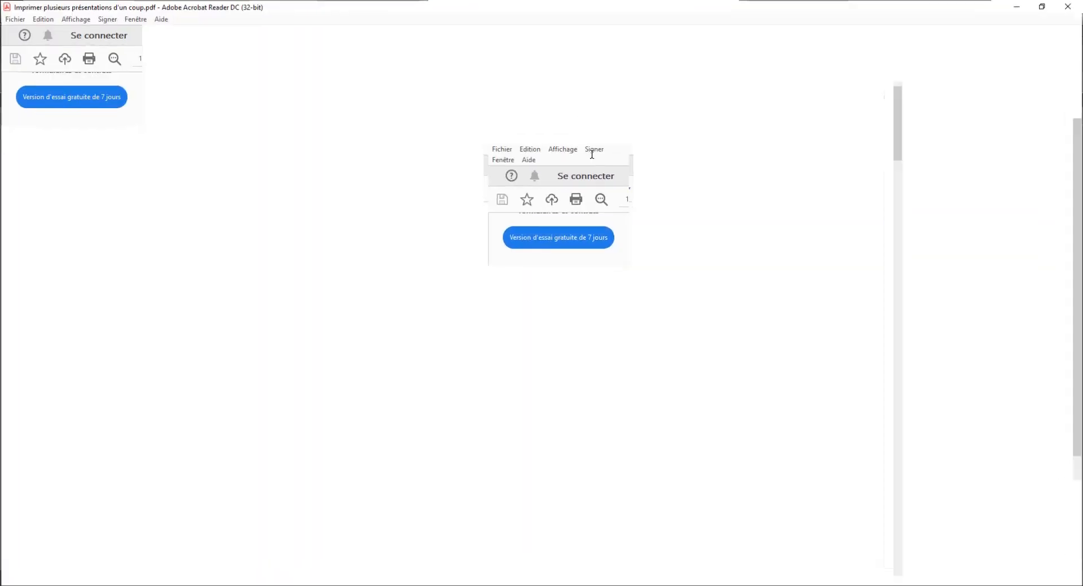
{"action": "left_click_drag", "start_coordinate": [929, 11], "coordinate": [1082, 17]}
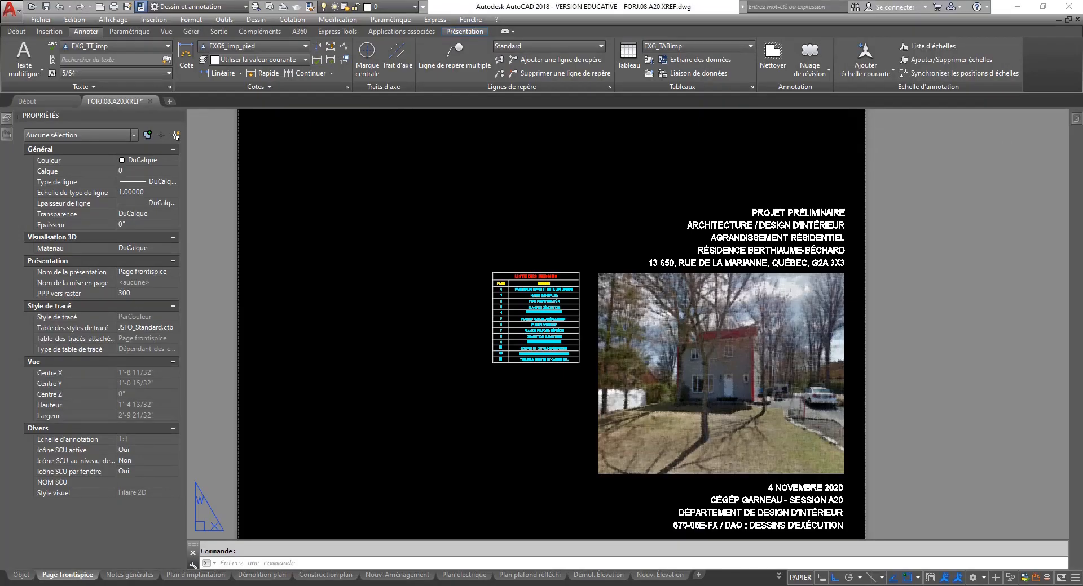
- Start publishing the drawing's sheets and choose DWG To PDF as the PDF preset
{"action": "left_click", "coordinate": [40, 20]}
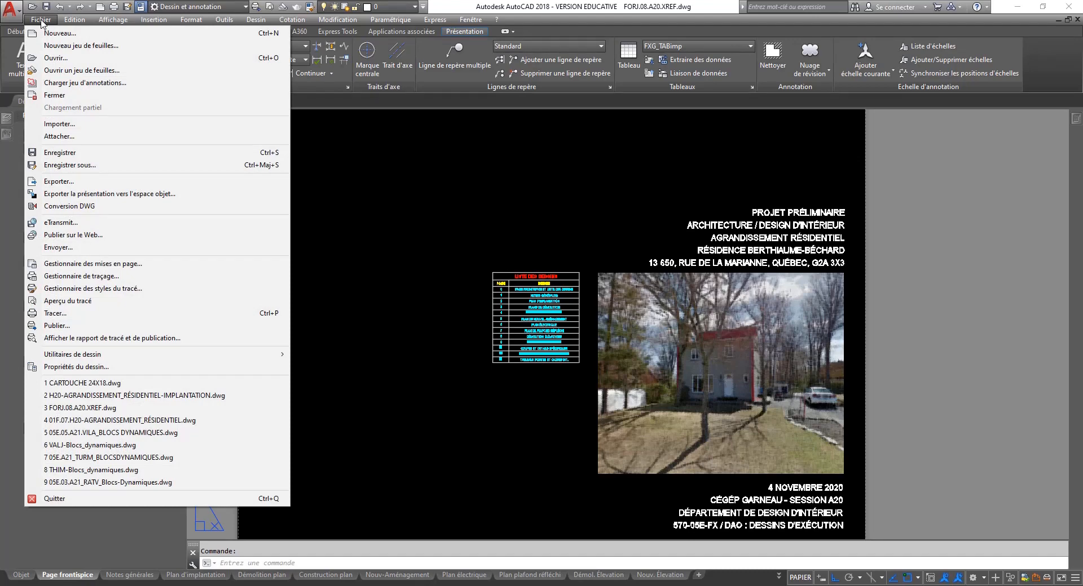
{"action": "left_click", "coordinate": [56, 326]}
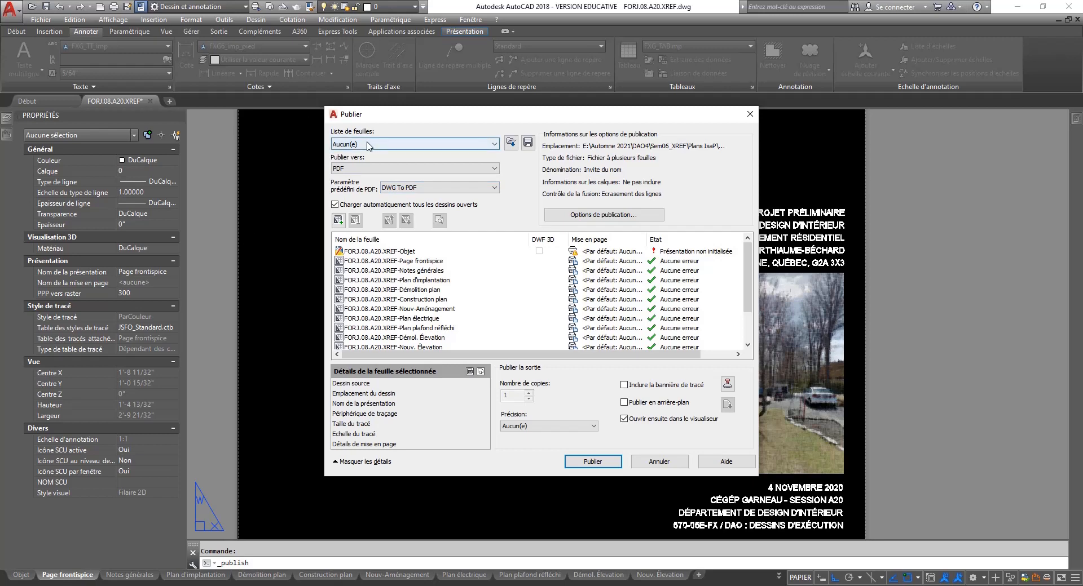
{"action": "left_click", "coordinate": [403, 188]}
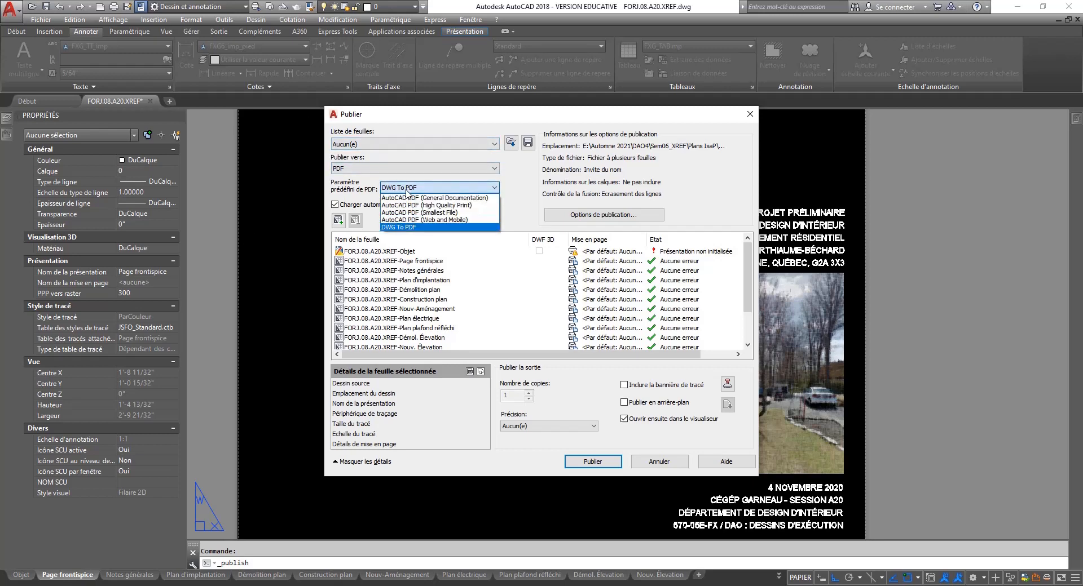
{"action": "left_click", "coordinate": [409, 228]}
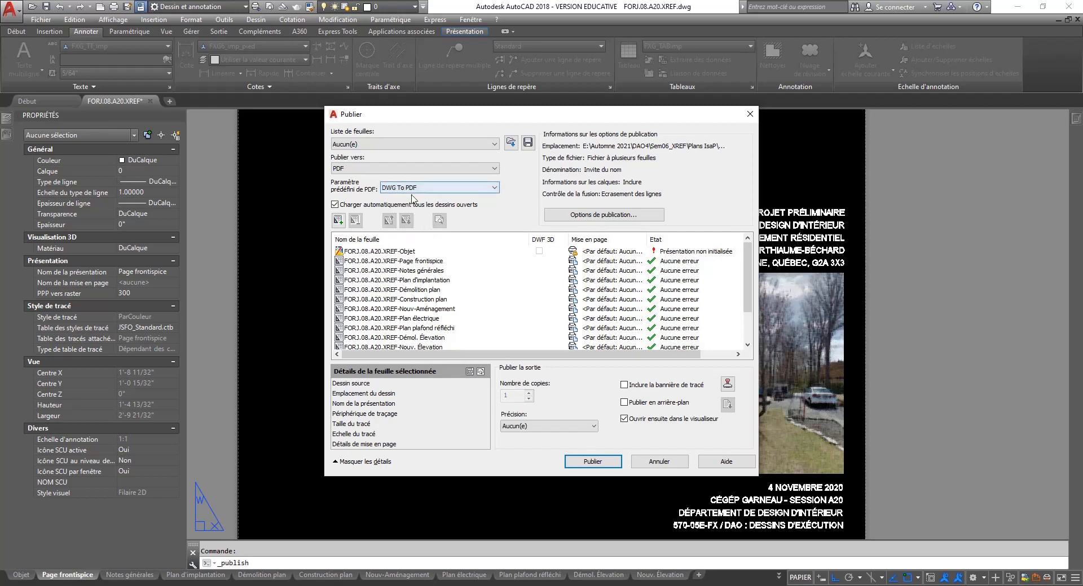
- In the publish options, set the PDF output location to the ÉMISSION A21 folder inside Montage dossier XREF
{"action": "left_click", "coordinate": [588, 217]}
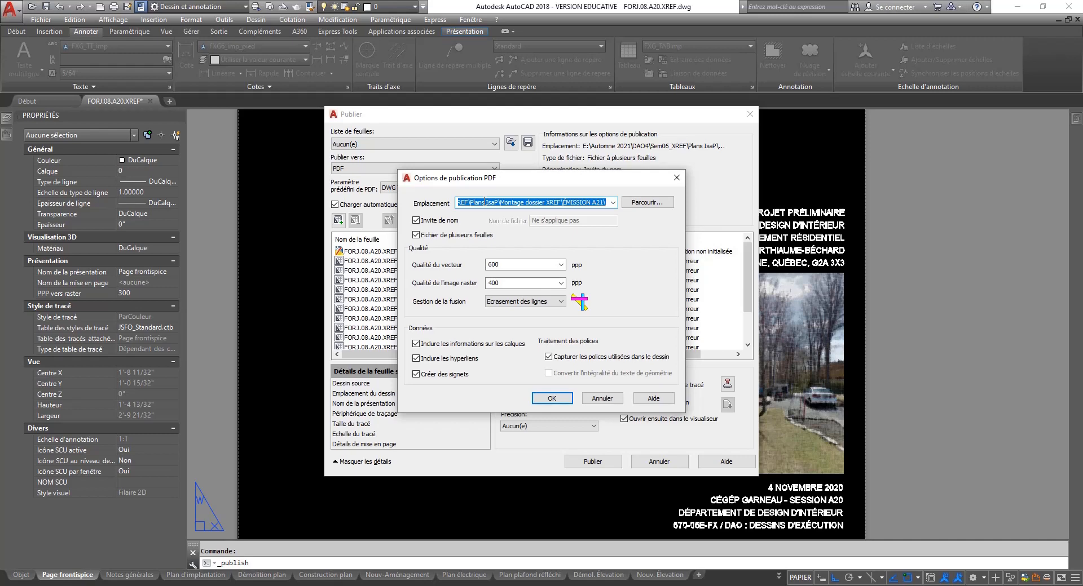
{"action": "left_click", "coordinate": [642, 206]}
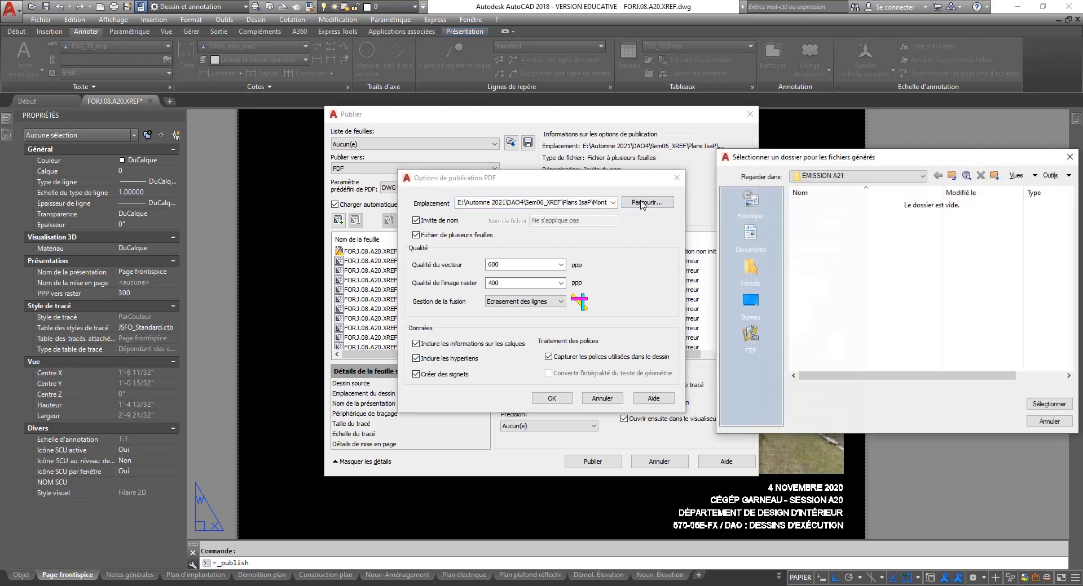
{"action": "left_click", "coordinate": [846, 177]}
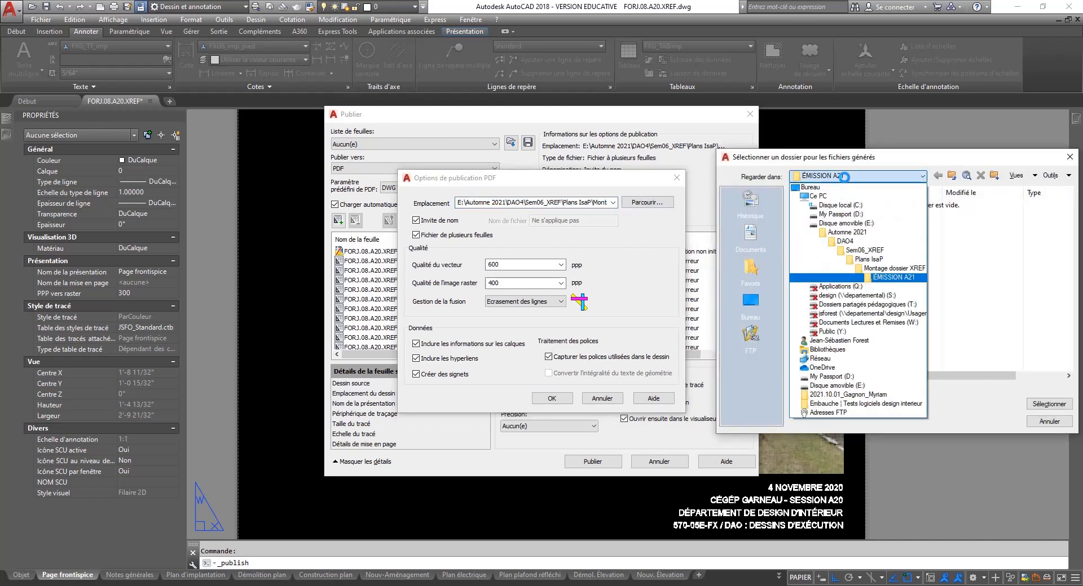
{"action": "left_click", "coordinate": [877, 270]}
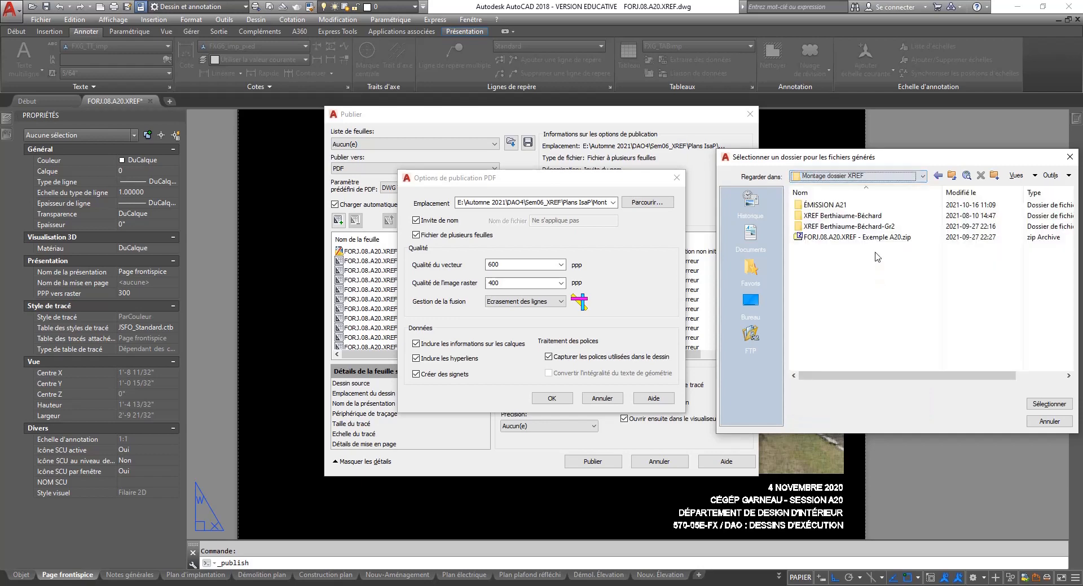
{"action": "double_click", "coordinate": [834, 205]}
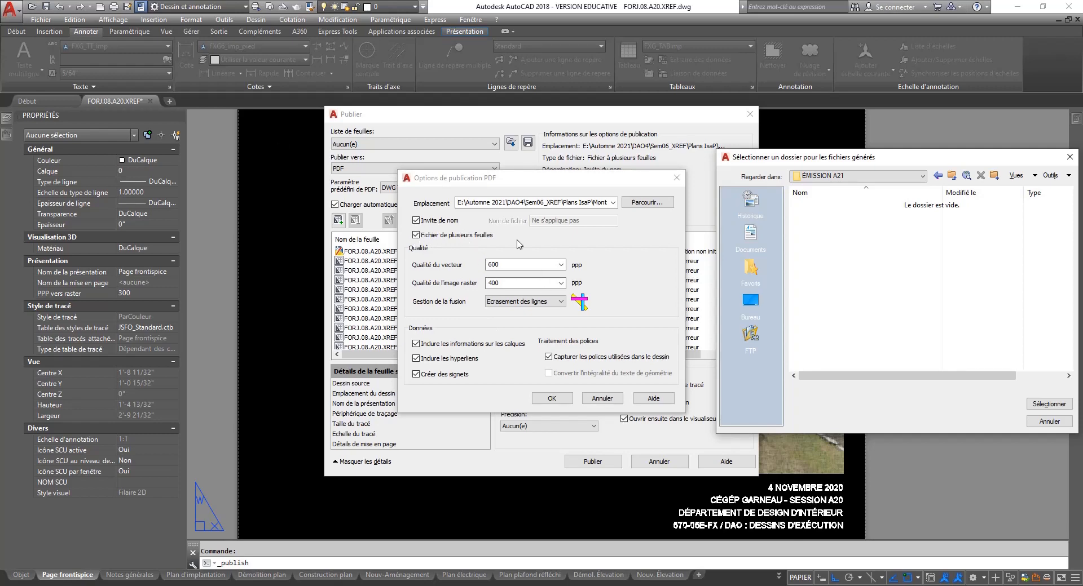
{"action": "left_click", "coordinate": [540, 265]}
{"action": "left_click_drag", "start_coordinate": [962, 164], "coordinate": [907, 174]}
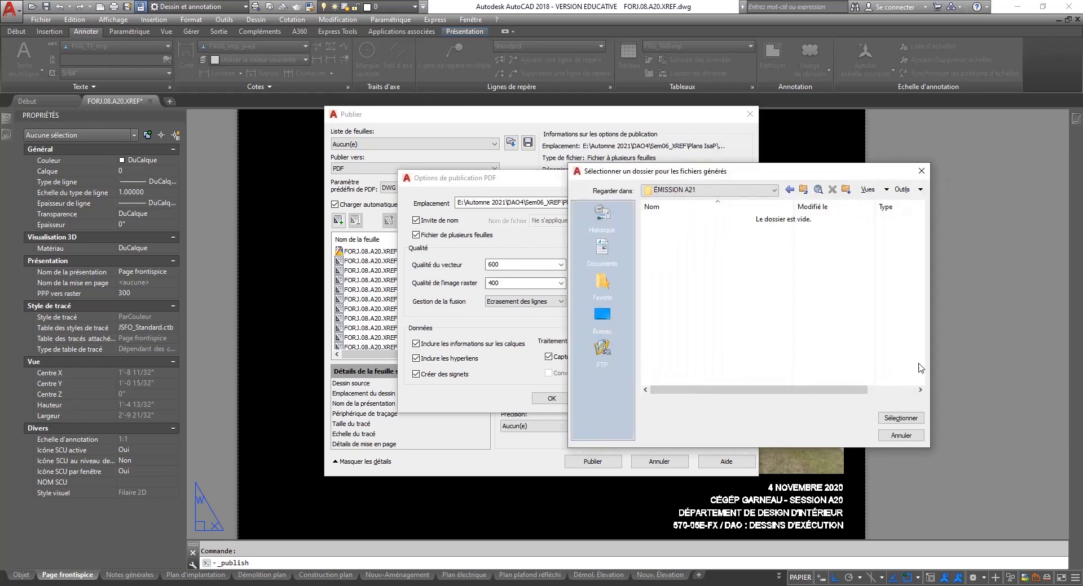
{"action": "left_click", "coordinate": [994, 413]}
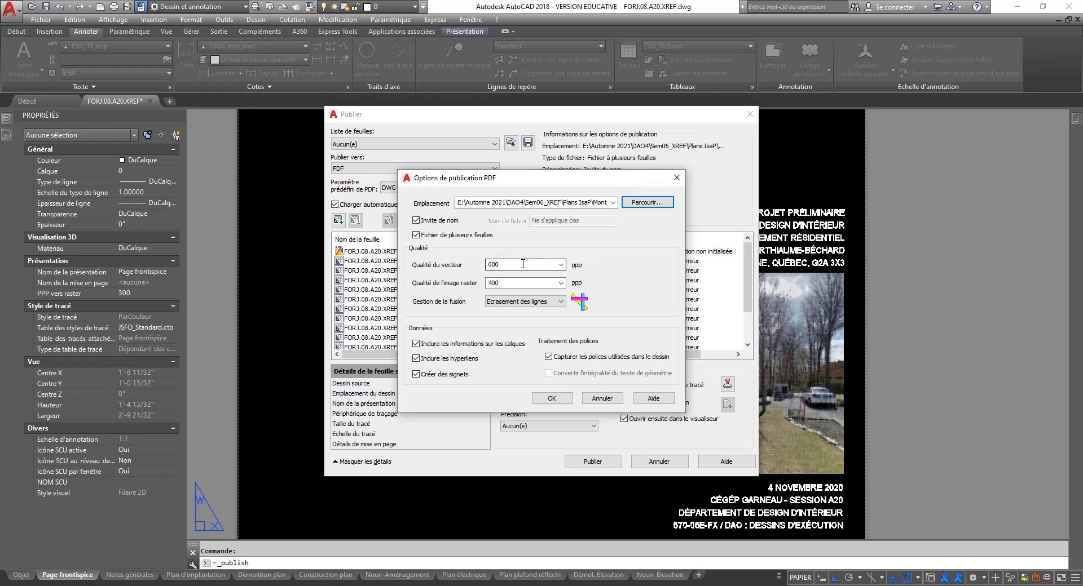
- Set the PDF vector quality to 1200 dpi, exclude layer information, hyperlinks and bookmarks, and accept the publish options
{"action": "left_click", "coordinate": [560, 264]}
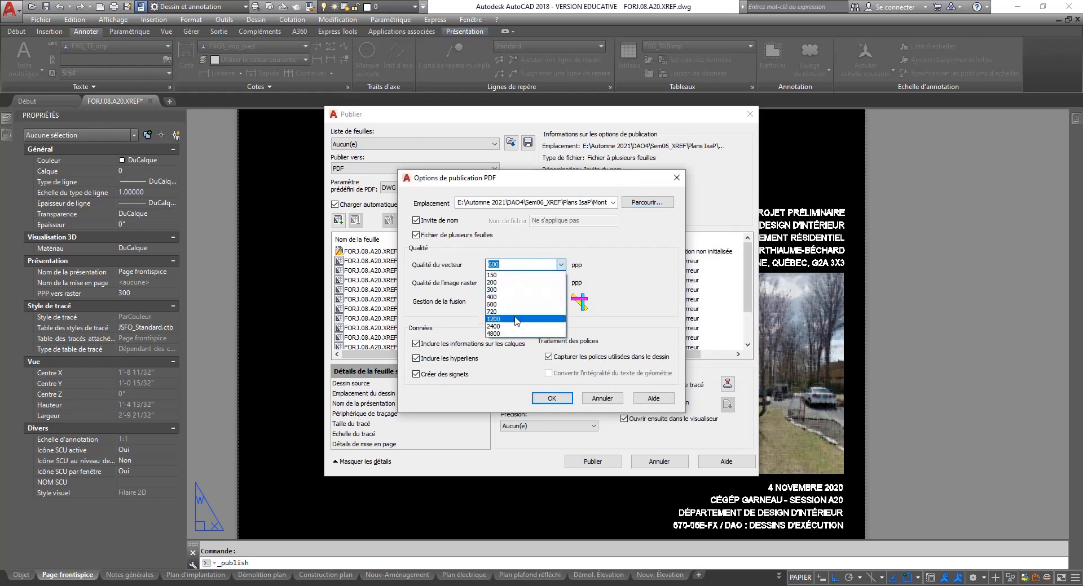
{"action": "left_click", "coordinate": [515, 319]}
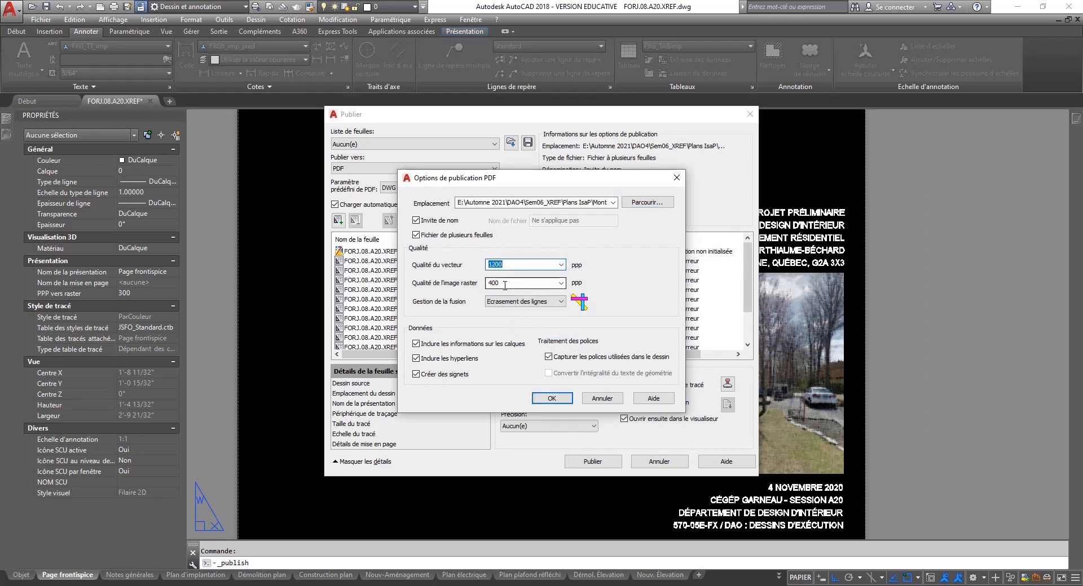
{"action": "left_click", "coordinate": [416, 343]}
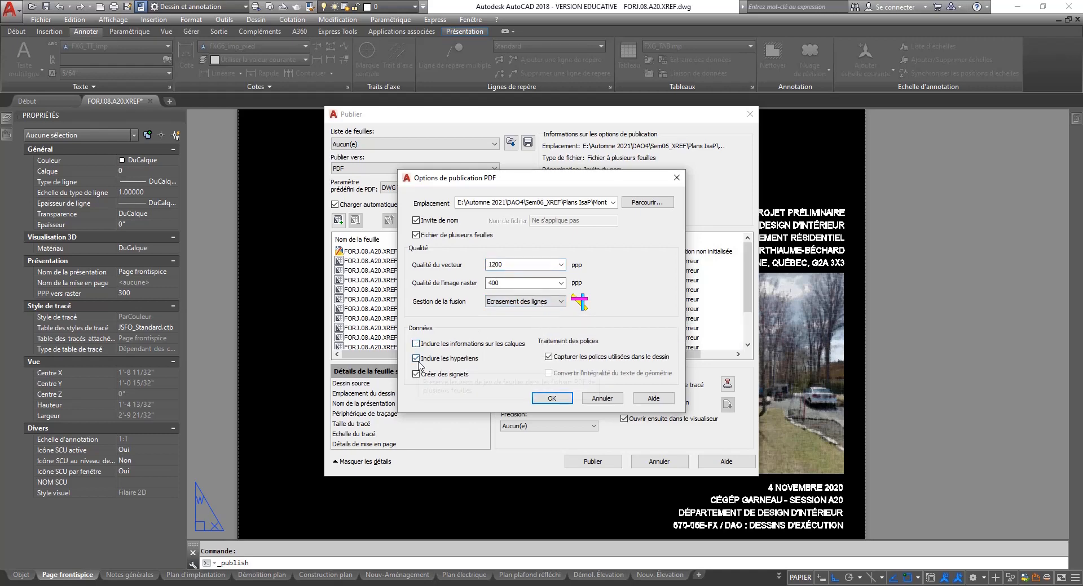
{"action": "left_click", "coordinate": [416, 358]}
{"action": "left_click", "coordinate": [416, 374]}
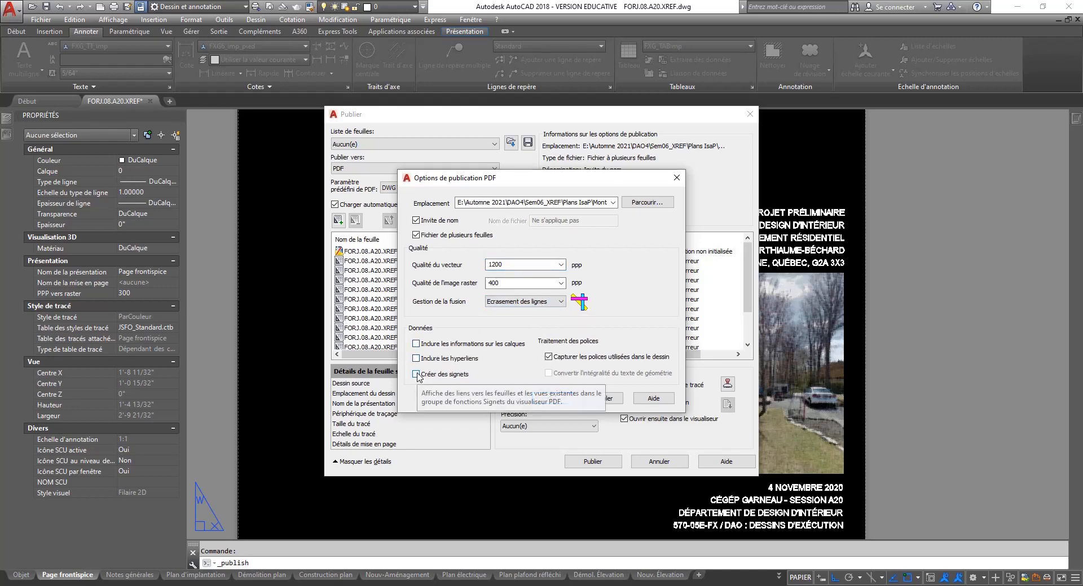
{"action": "left_click", "coordinate": [550, 400]}
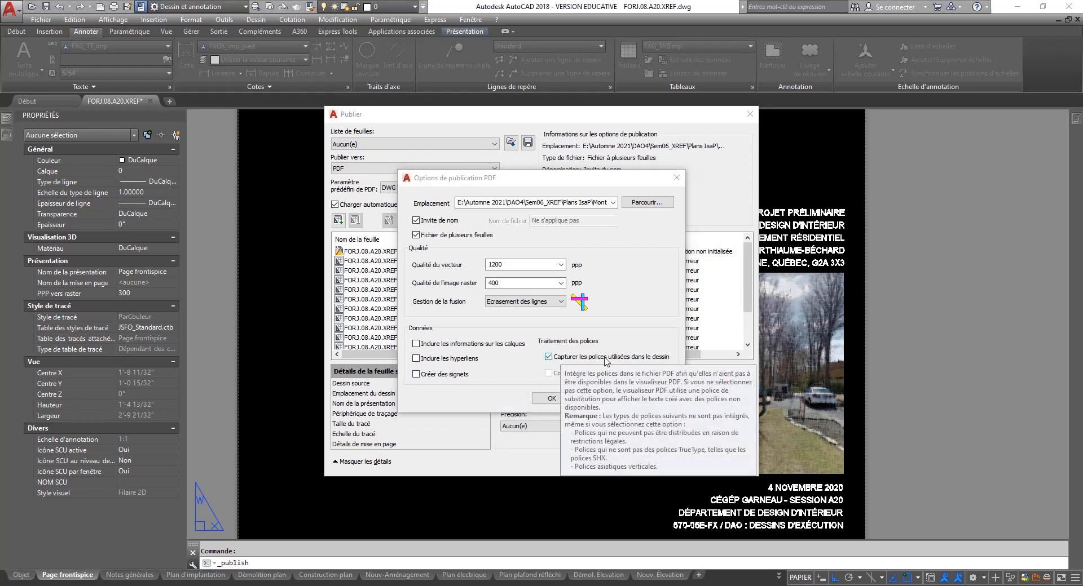
{"action": "left_click", "coordinate": [554, 399]}
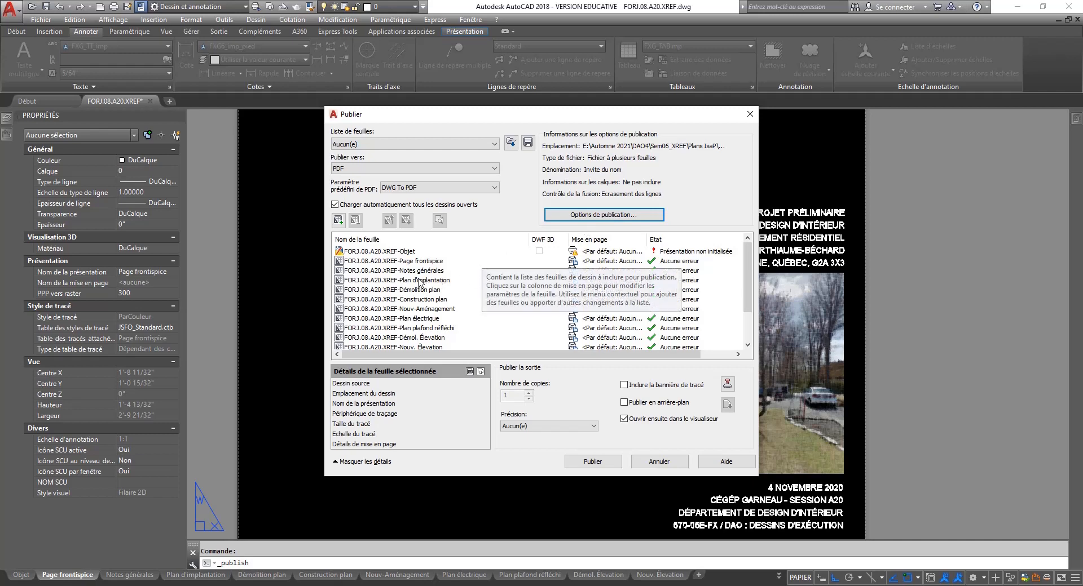
- Review the list of sheets to publish and remove the uninitialized FORJ.08.A20.XREF-Objet sheet from it
{"action": "scroll", "coordinate": [368, 270], "scroll_direction": "down", "scroll_amount": 2}
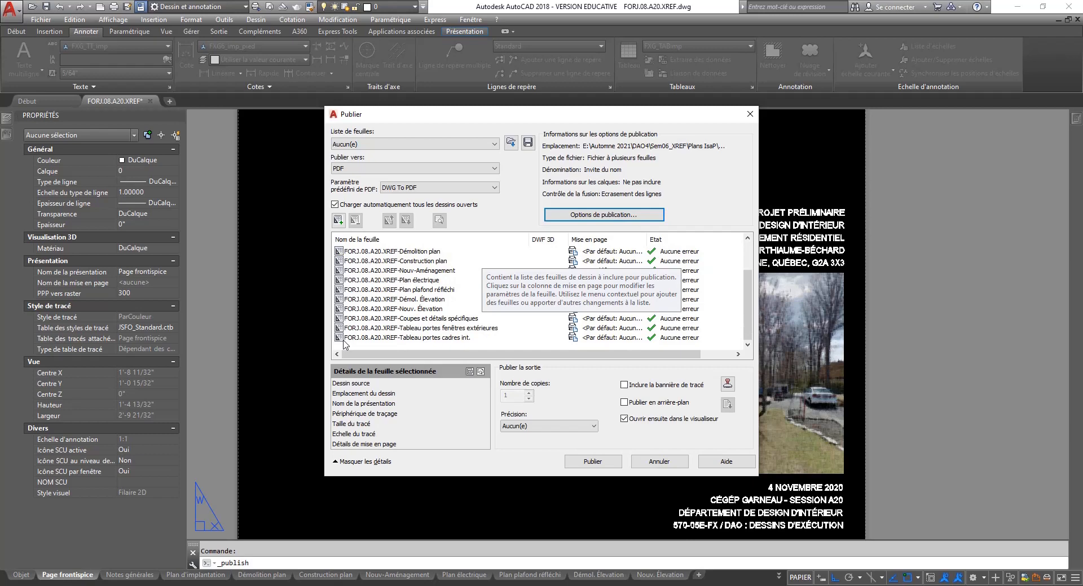
{"action": "scroll", "coordinate": [381, 336], "scroll_direction": "up", "scroll_amount": 2}
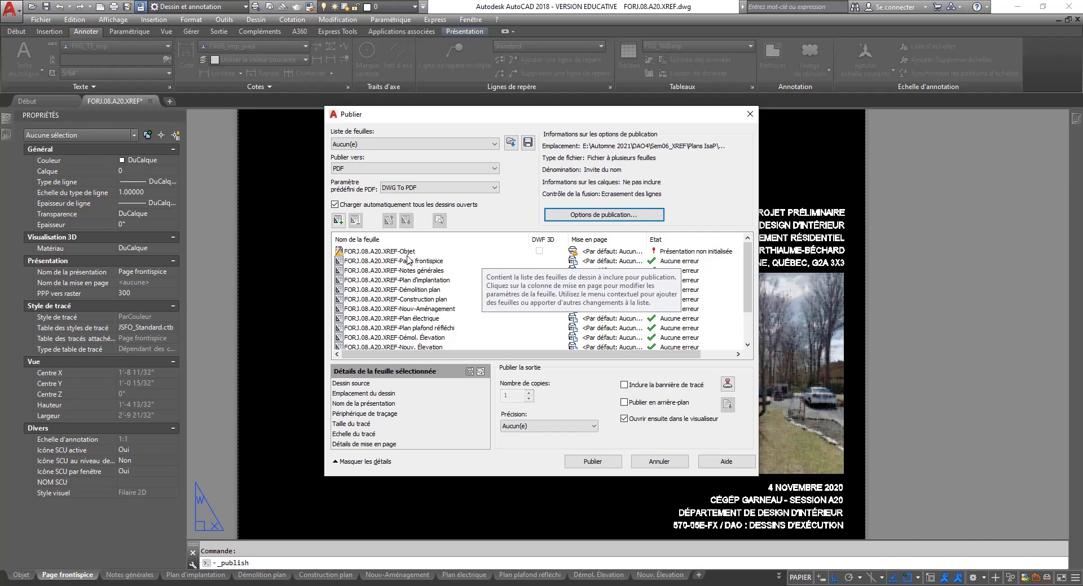
{"action": "left_click", "coordinate": [378, 253]}
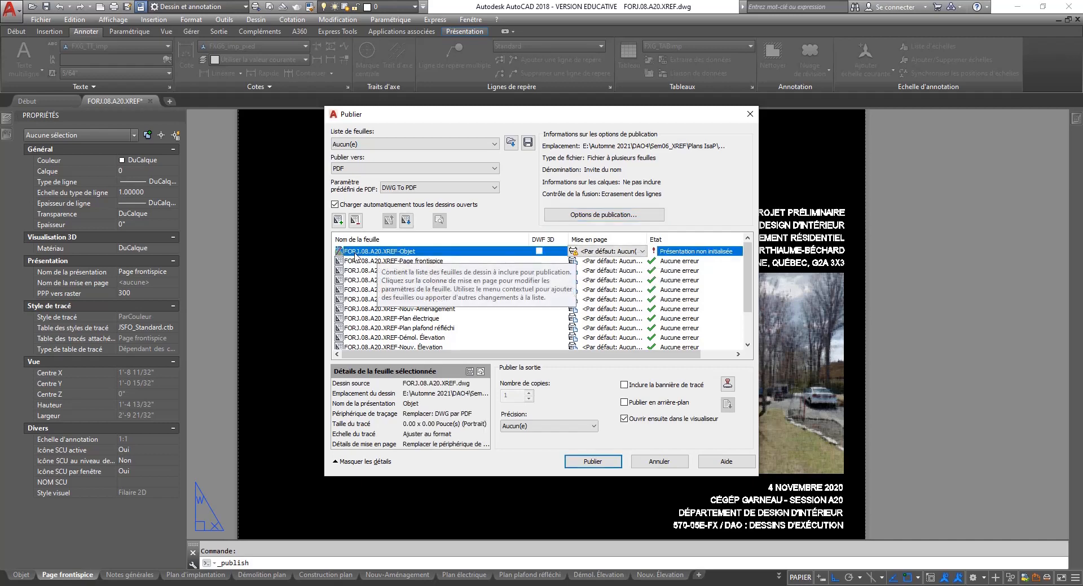
{"action": "left_click", "coordinate": [355, 221]}
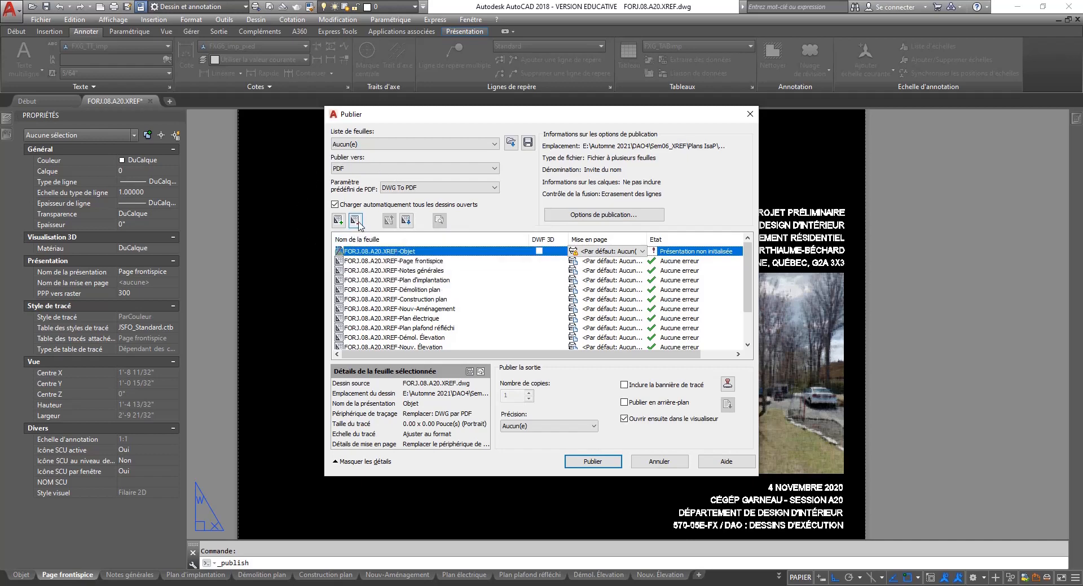
{"action": "key", "text": "ctrl"}
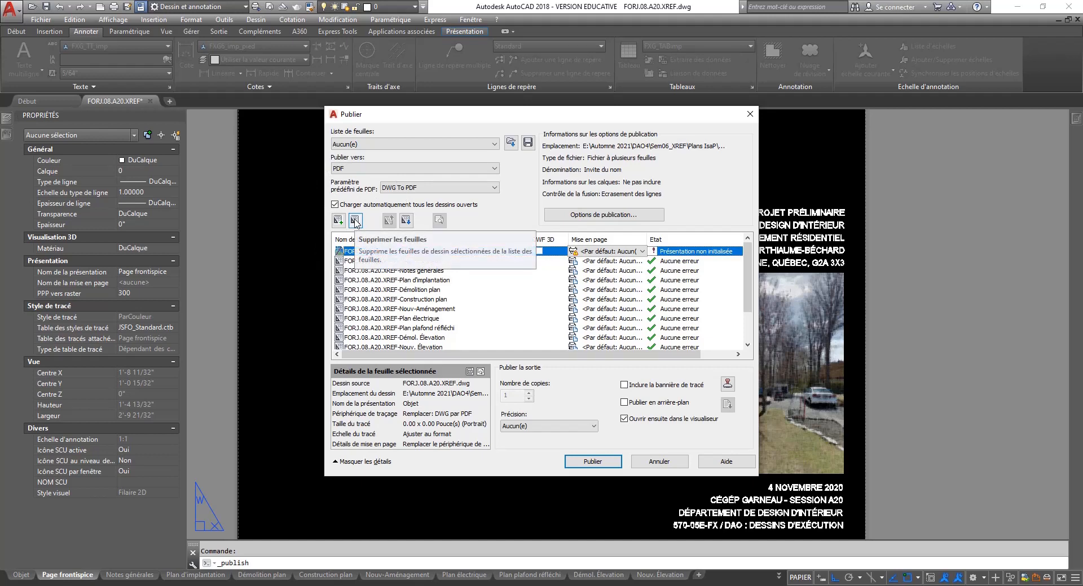
{"action": "left_click", "coordinate": [356, 221]}
- Remove the Coupes et détails spécifiques, Tableau portes fenêtres extérieures and Tableau portes cadres int. sheets from the publish list
{"action": "scroll", "coordinate": [425, 316], "scroll_direction": "down", "scroll_amount": 1}
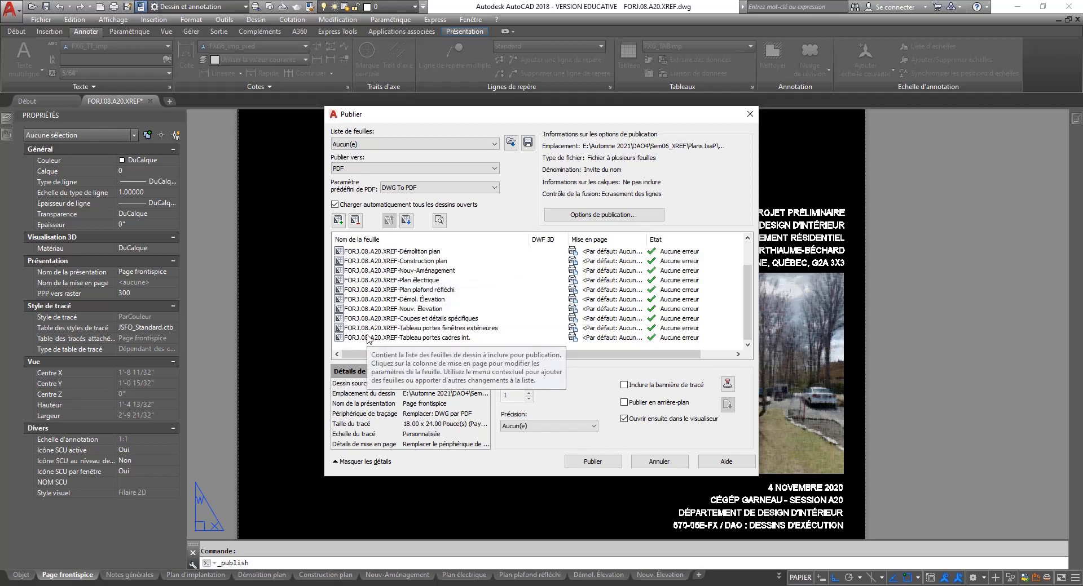
{"action": "left_click", "coordinate": [395, 319]}
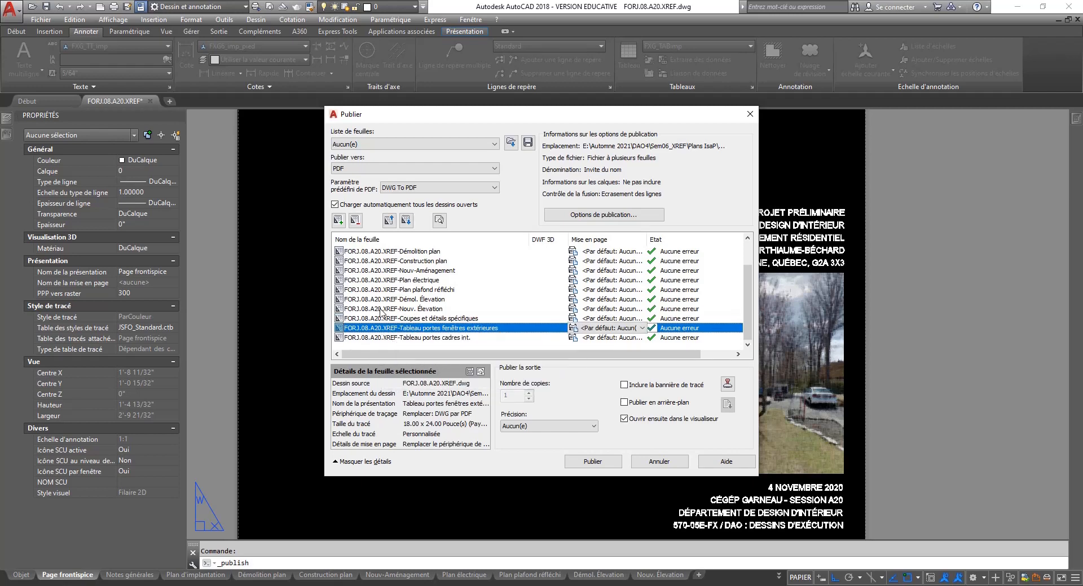
{"action": "left_click", "coordinate": [384, 328], "text": "shift"}
{"action": "left_click", "coordinate": [382, 337], "text": "shift"}
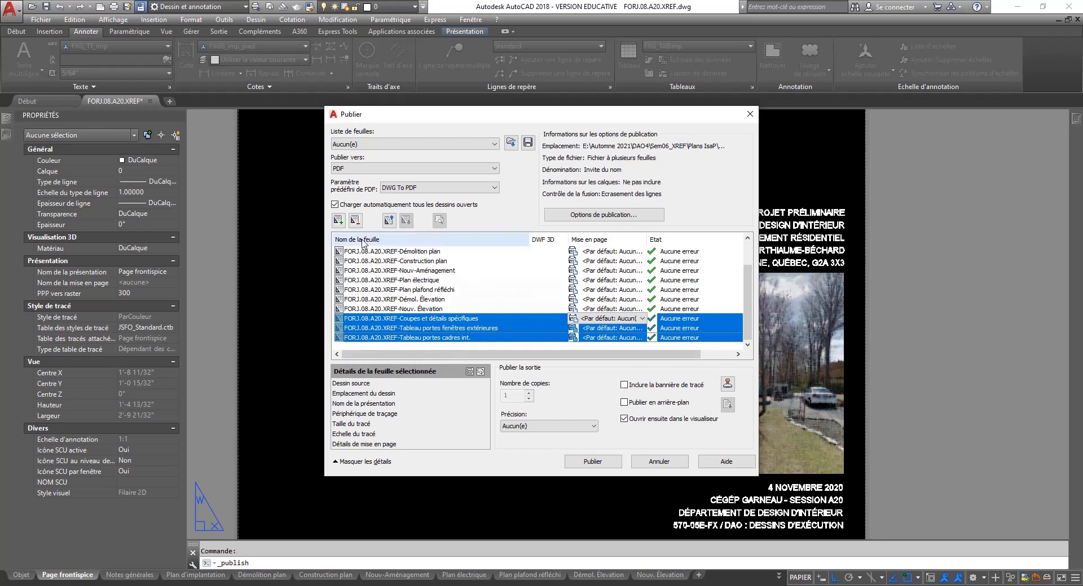
{"action": "left_click", "coordinate": [355, 220]}
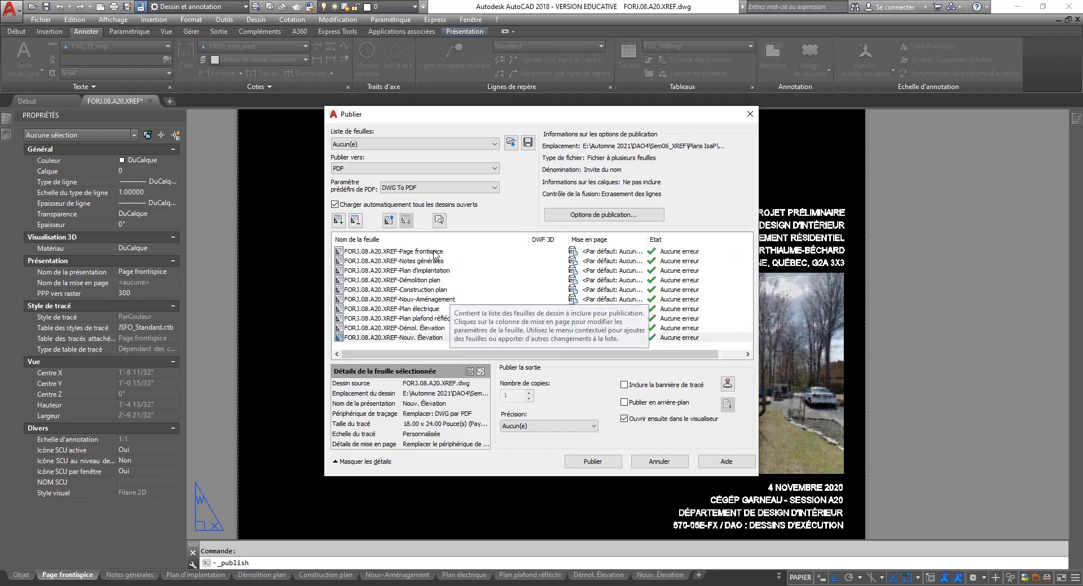
- Publish the listed sheets to FORJ.08.A20.XREF.pdf in the ÉMISSION A21 folder, agreeing to save the current sheet list
{"action": "left_click", "coordinate": [420, 252]}
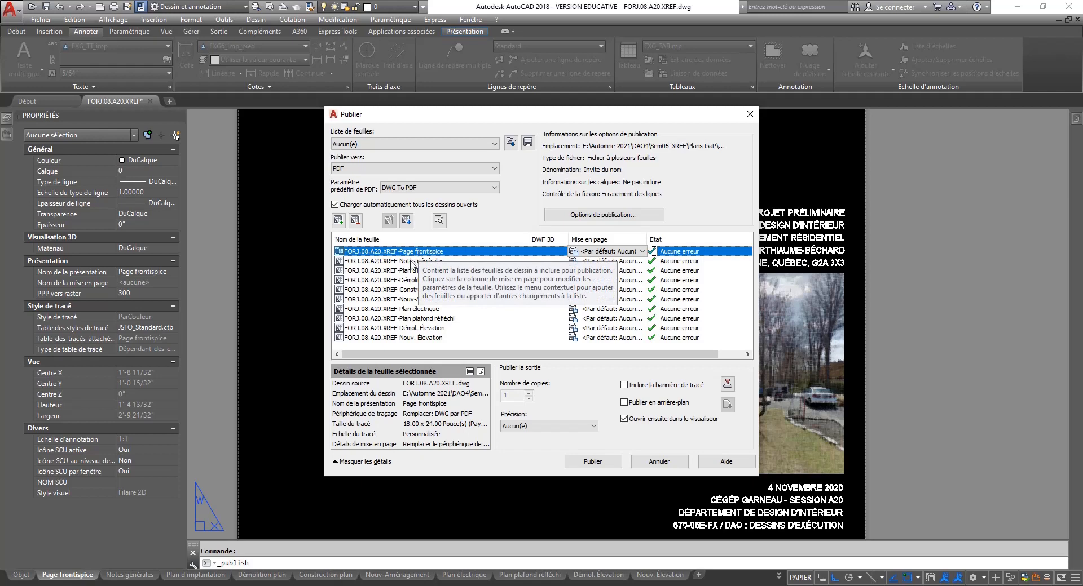
{"action": "left_click", "coordinate": [408, 262]}
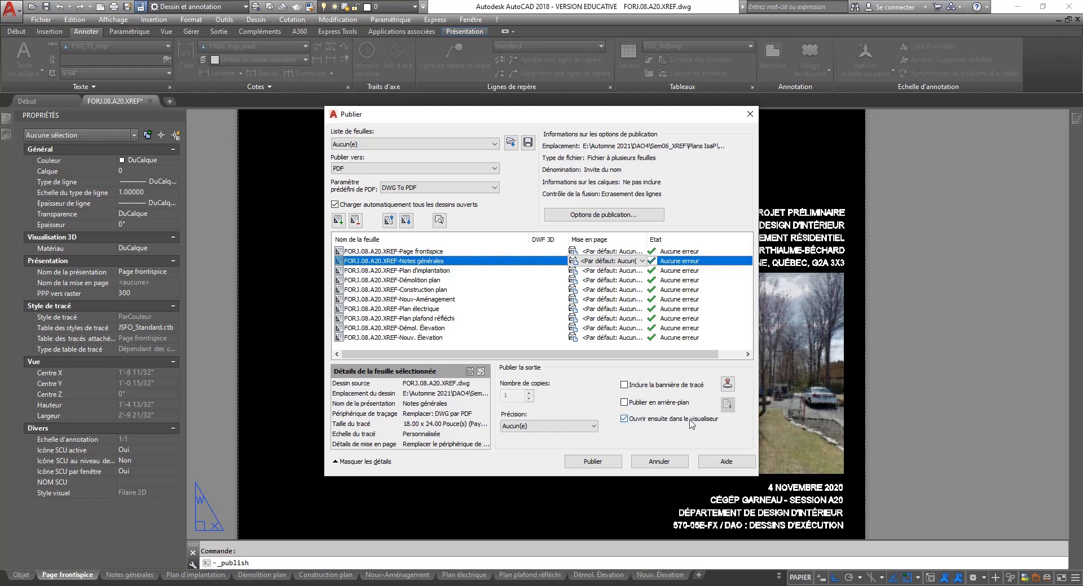
{"action": "left_click", "coordinate": [592, 462]}
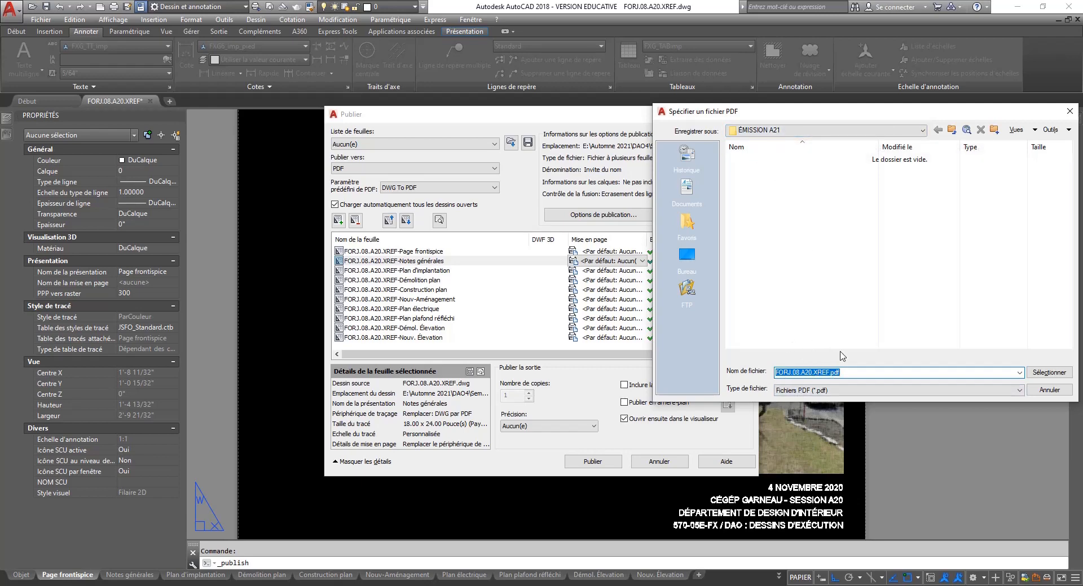
{"action": "left_click", "coordinate": [1050, 373]}
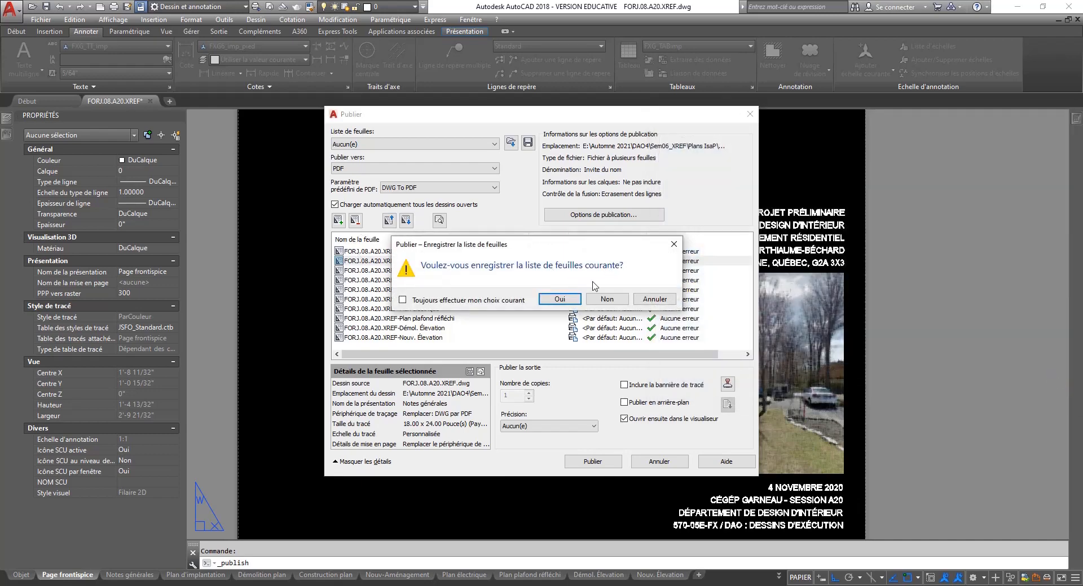
{"action": "left_click", "coordinate": [557, 300]}
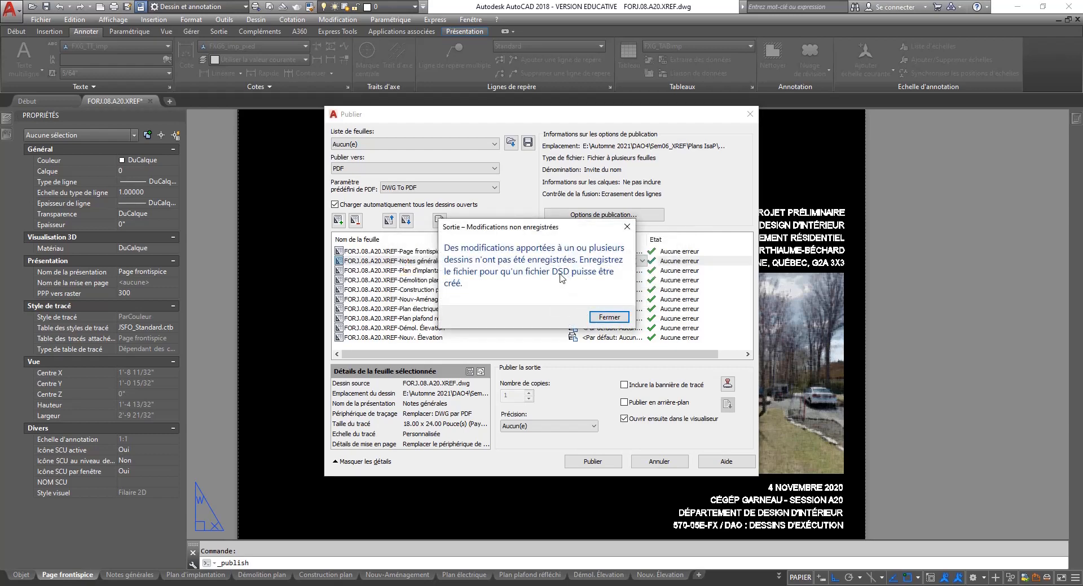
{"action": "left_click", "coordinate": [605, 317]}
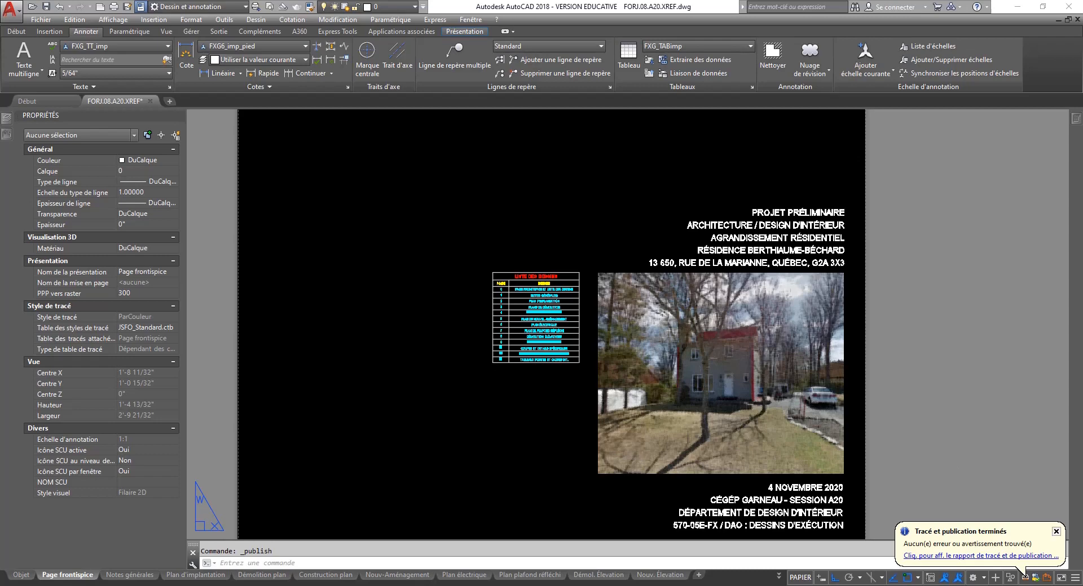
- Bring the published FORJ.08.A20.XREF.pdf into view in Adobe Acrobat Reader and examine the clouded note on the Notes générales page up close
{"action": "left_click_drag", "start_coordinate": [1082, 225], "coordinate": [485, 221]}
{"action": "left_click", "coordinate": [515, 219]}
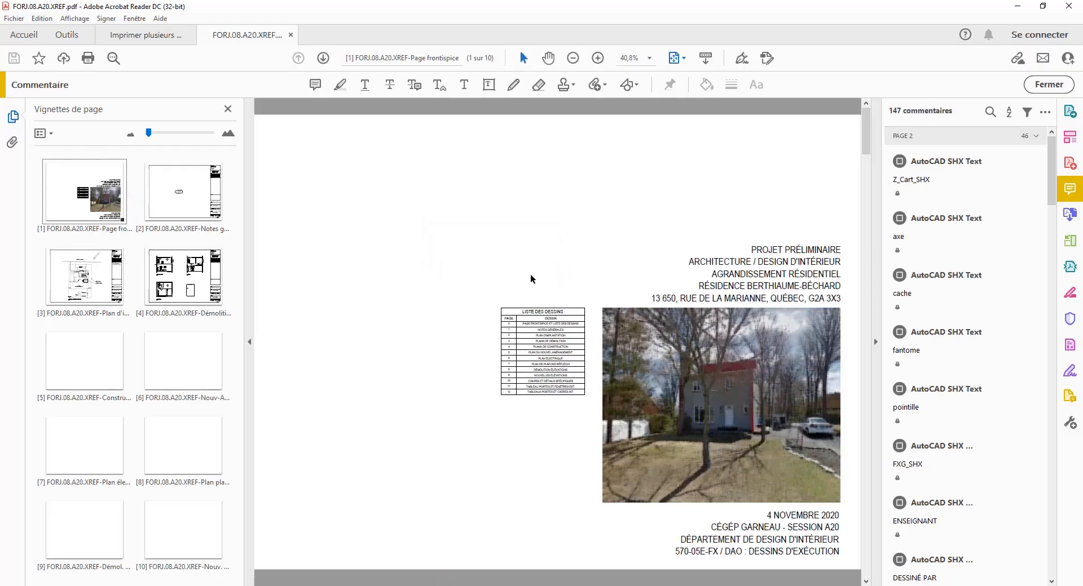
{"action": "scroll", "coordinate": [700, 258], "scroll_direction": "down", "scroll_amount": 1}
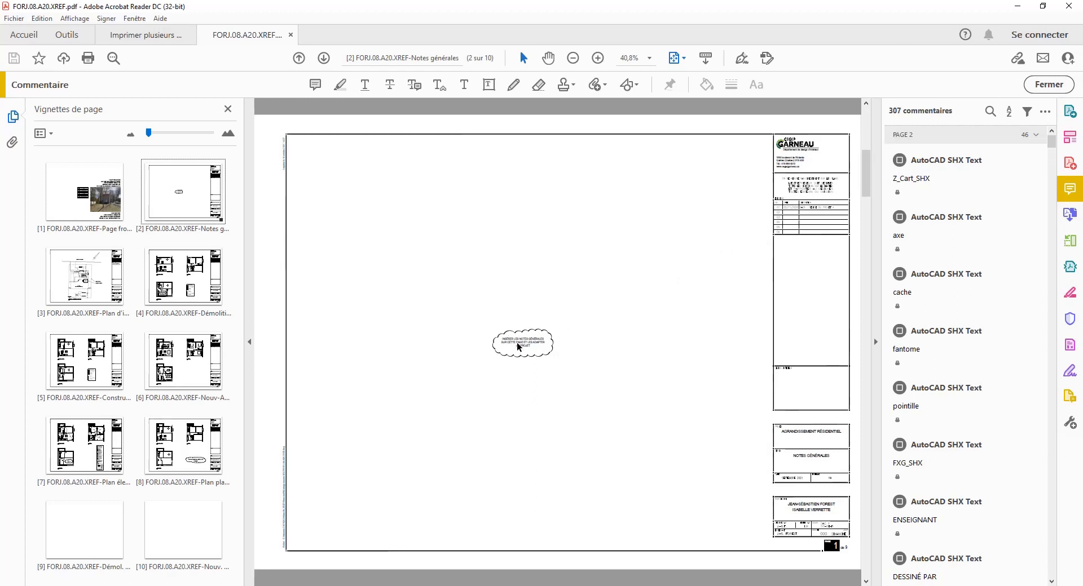
{"action": "scroll", "coordinate": [520, 346], "scroll_direction": "up", "scroll_amount": 2, "text": "ctrl"}
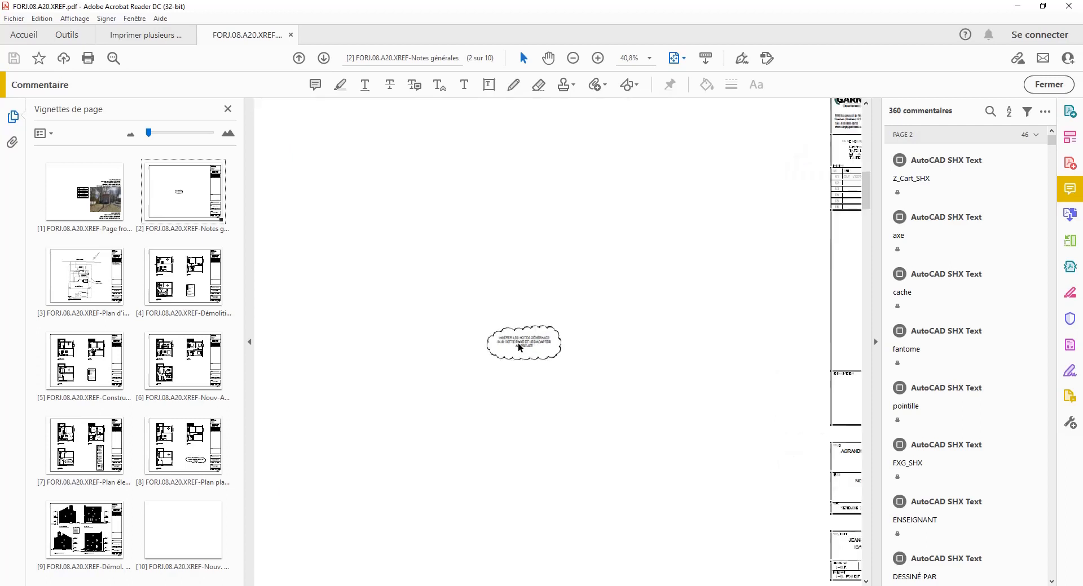
{"action": "scroll", "coordinate": [520, 347], "scroll_direction": "up", "scroll_amount": 4, "text": "ctrl"}
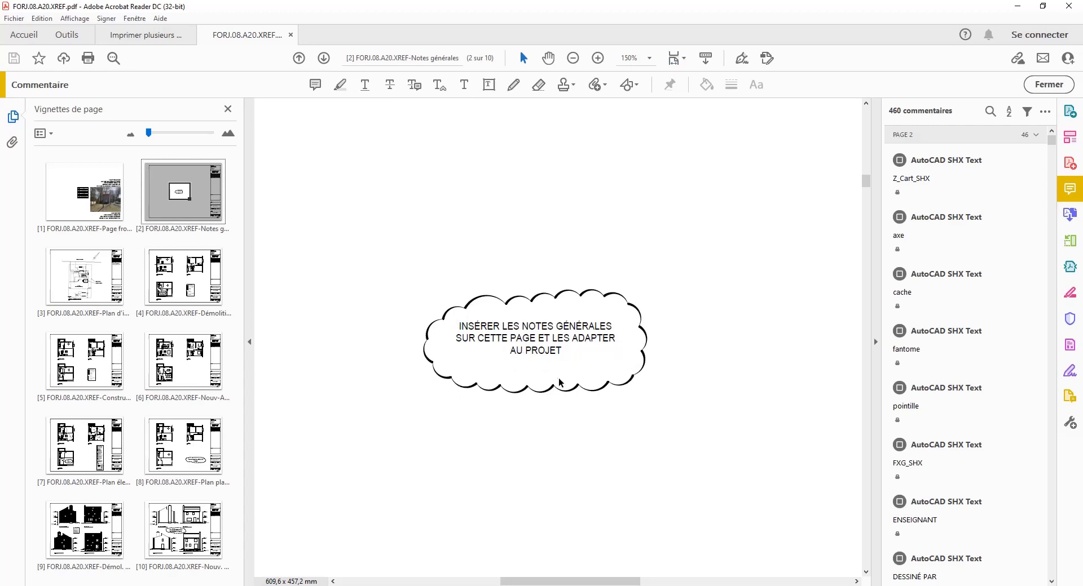
{"action": "scroll", "coordinate": [559, 381], "scroll_direction": "down", "scroll_amount": 5, "text": "ctrl"}
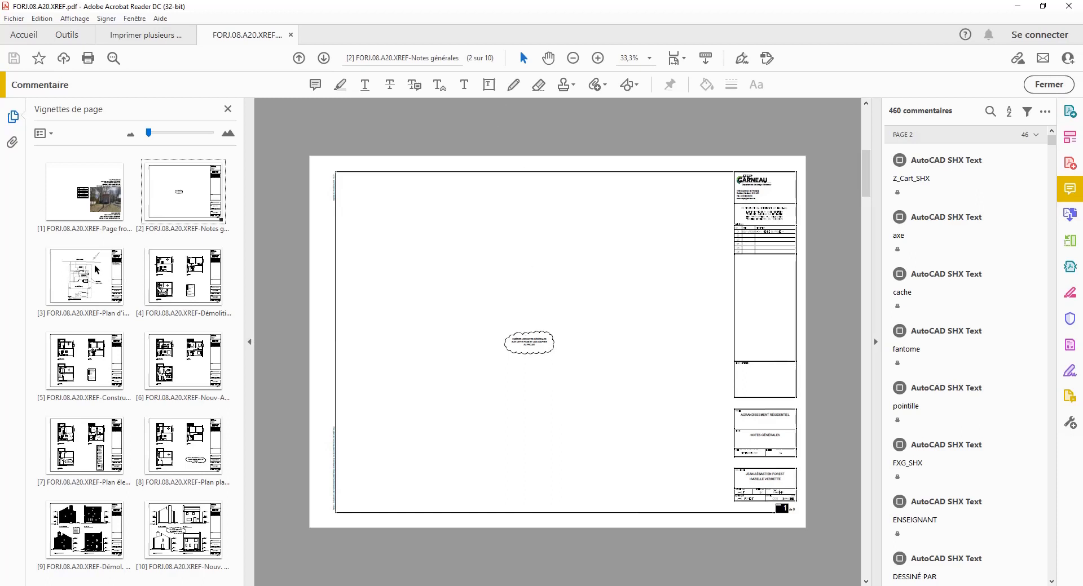
- Look through the Plan d'implantation, Démolition plan and Construction plan pages of the published PDF
{"action": "left_click", "coordinate": [102, 287]}
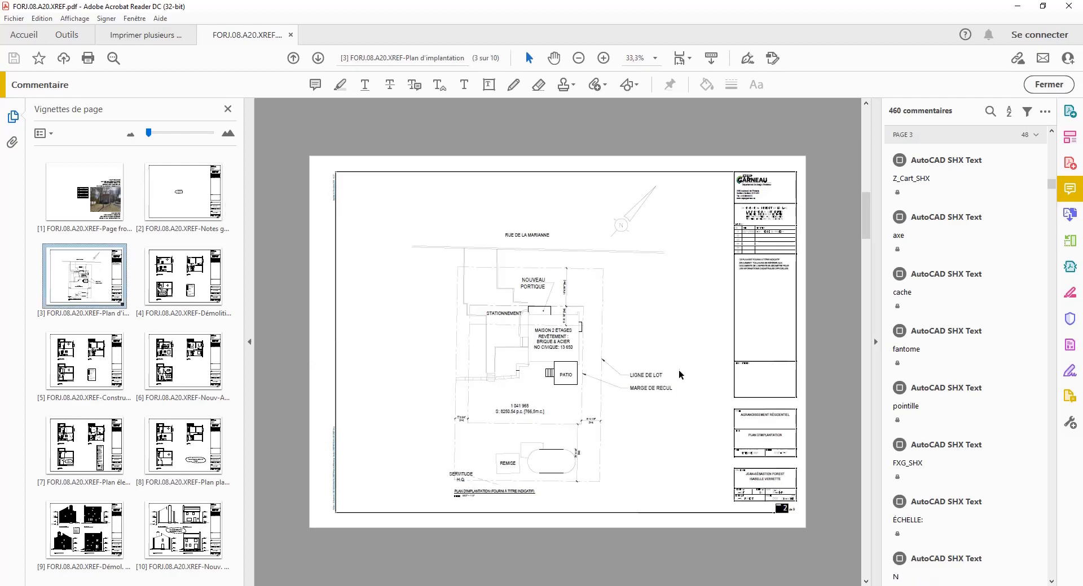
{"action": "left_click", "coordinate": [188, 270]}
{"action": "scroll", "coordinate": [589, 335], "scroll_direction": "down", "scroll_amount": 2}
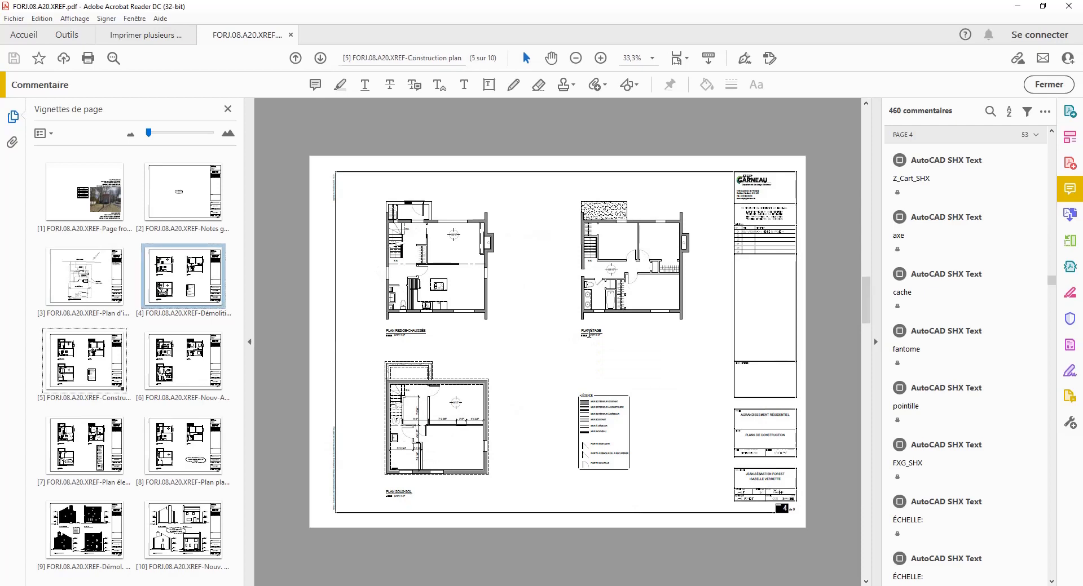
- Look through the remaining PDF pages up to Nouv. Élévation, close the published PDF and return to AutoCAD
{"action": "scroll", "coordinate": [589, 335], "scroll_direction": "down", "scroll_amount": 2}
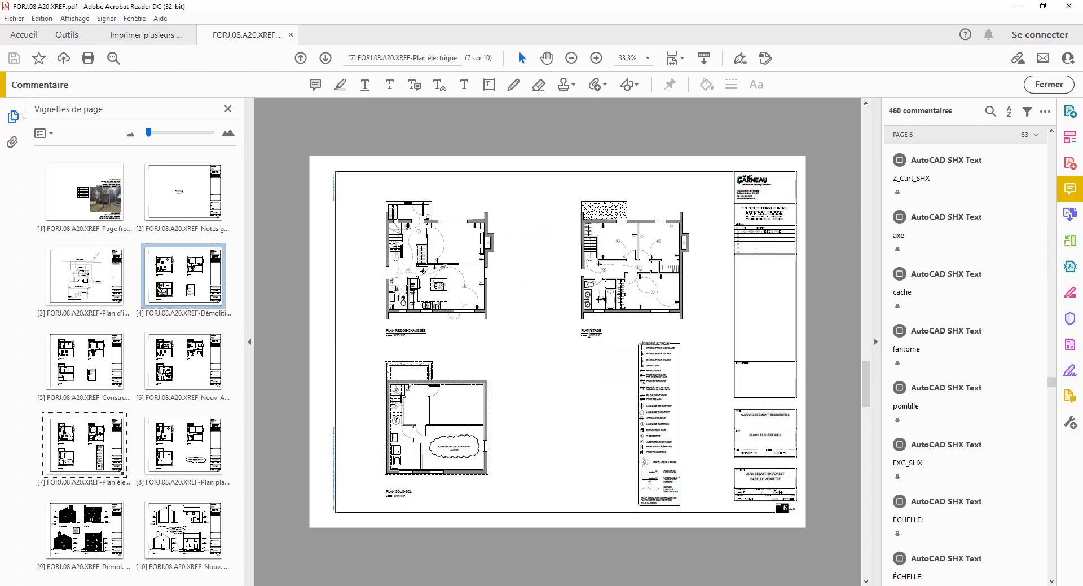
{"action": "scroll", "coordinate": [589, 335], "scroll_direction": "down", "scroll_amount": 2}
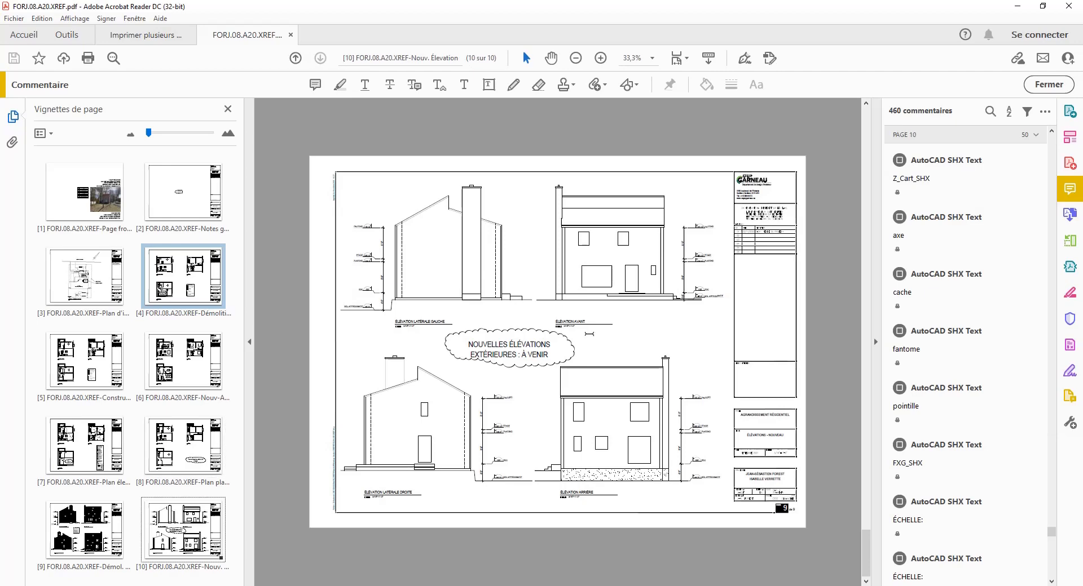
{"action": "left_click", "coordinate": [291, 36]}
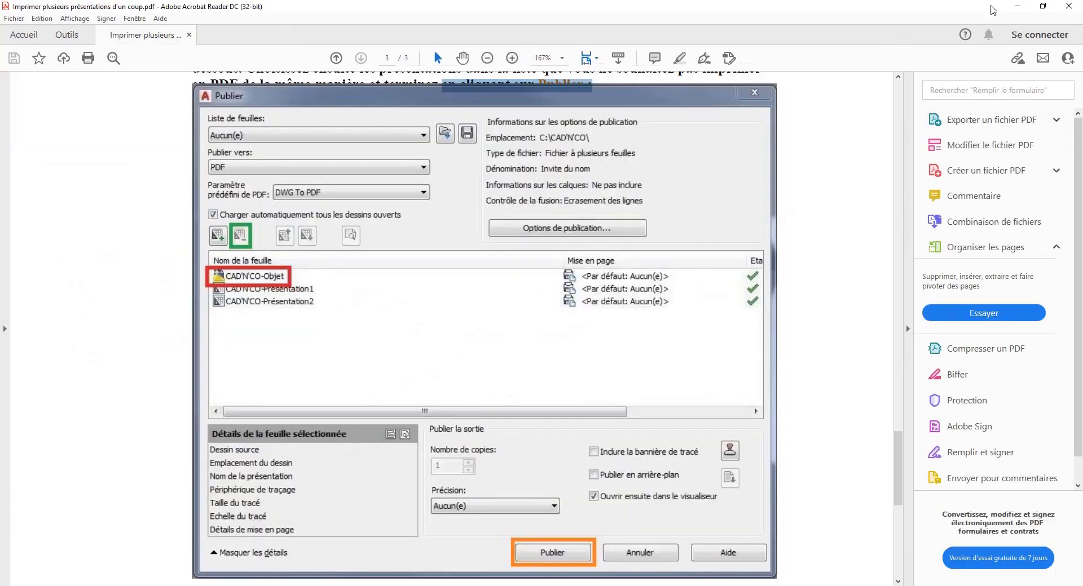
{"action": "left_click", "coordinate": [1015, 8]}
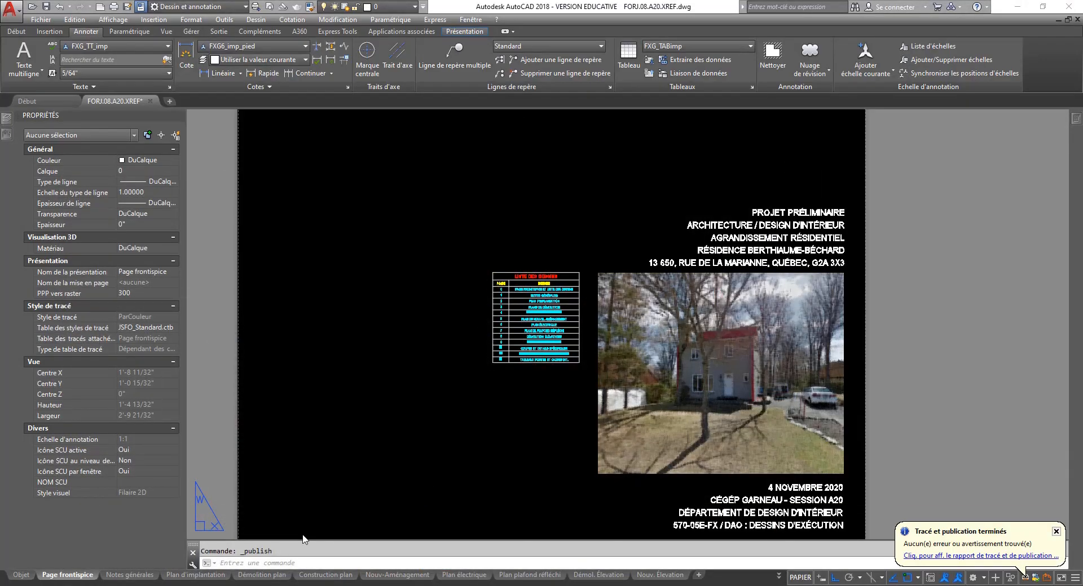
- Switch to File Explorer and show the Montage dossier XREF folder, the parent of ÉMISSION A21, in a maximized window
{"action": "left_click_drag", "start_coordinate": [0, 130], "coordinate": [616, 110]}
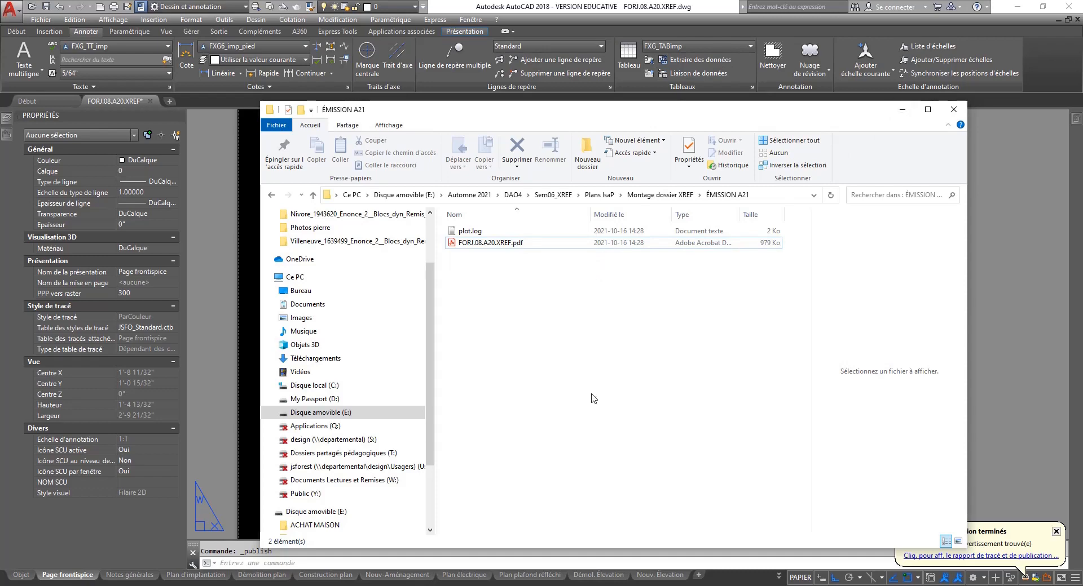
{"action": "left_click", "coordinate": [902, 111]}
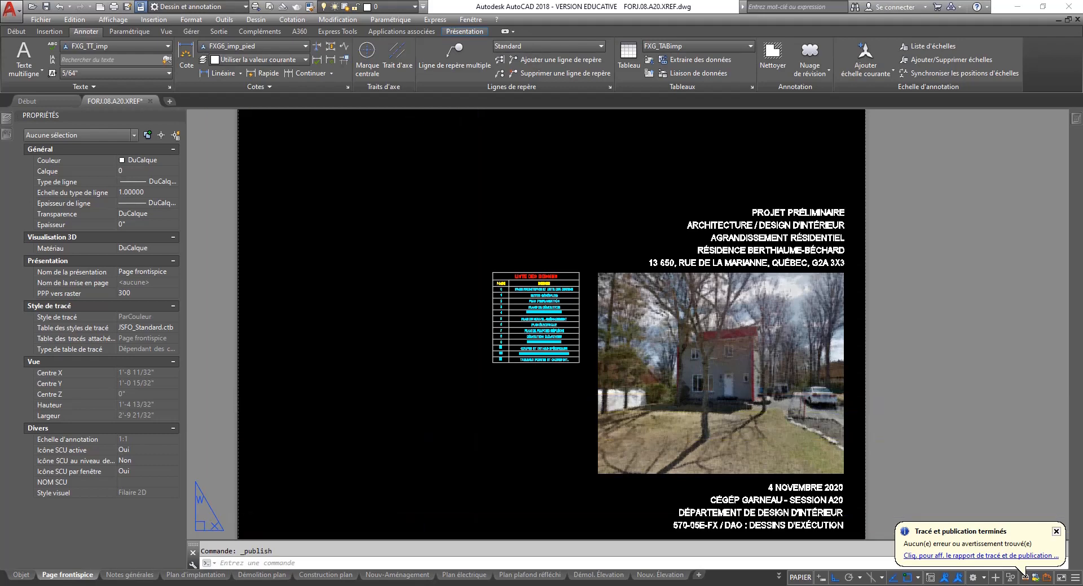
{"action": "left_click", "coordinate": [116, 585]}
{"action": "key", "text": "BackSpace"}
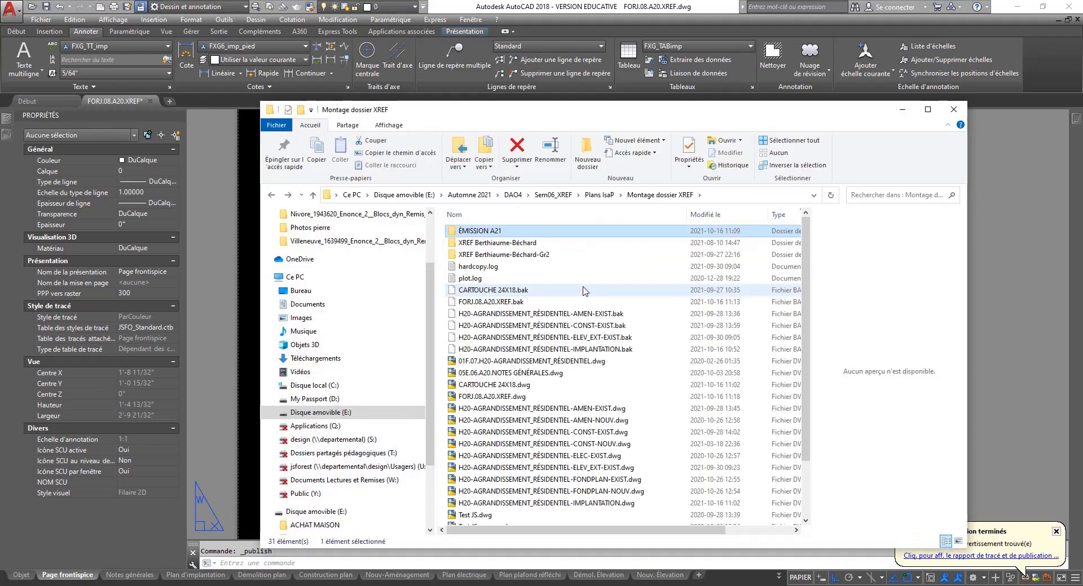
{"action": "left_click", "coordinate": [928, 109]}
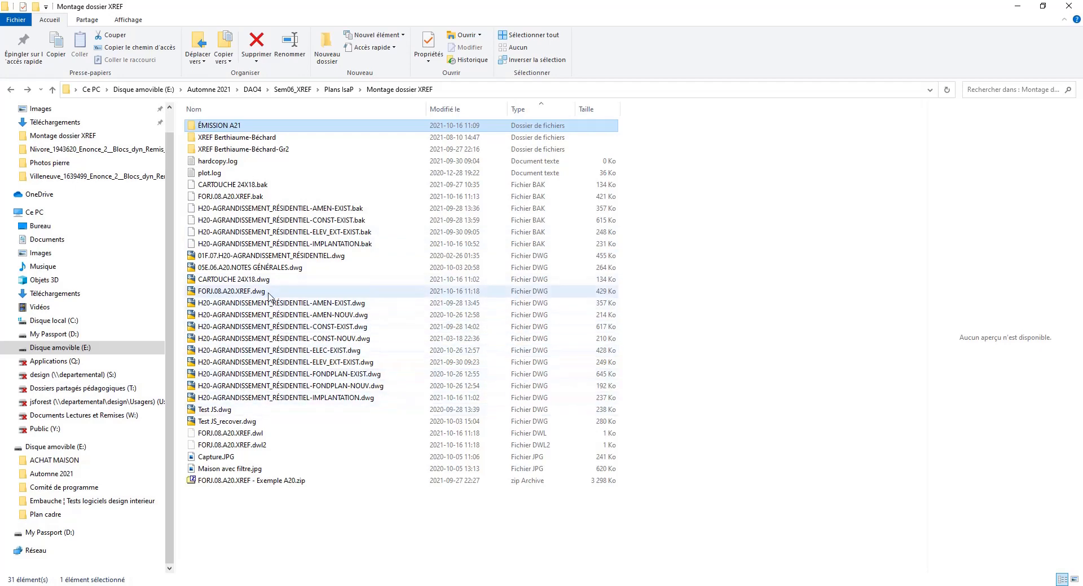
- Preview the FORJ.08.A20.XREF, CARTOUCHE 24X18, H20-AGRANDISSEMENT_RÉSIDENTIEL-AMEN-EXIST and 05E.06.A20.NOTES GÉNÉRALES drawings in the project folder
{"action": "left_click", "coordinate": [220, 292]}
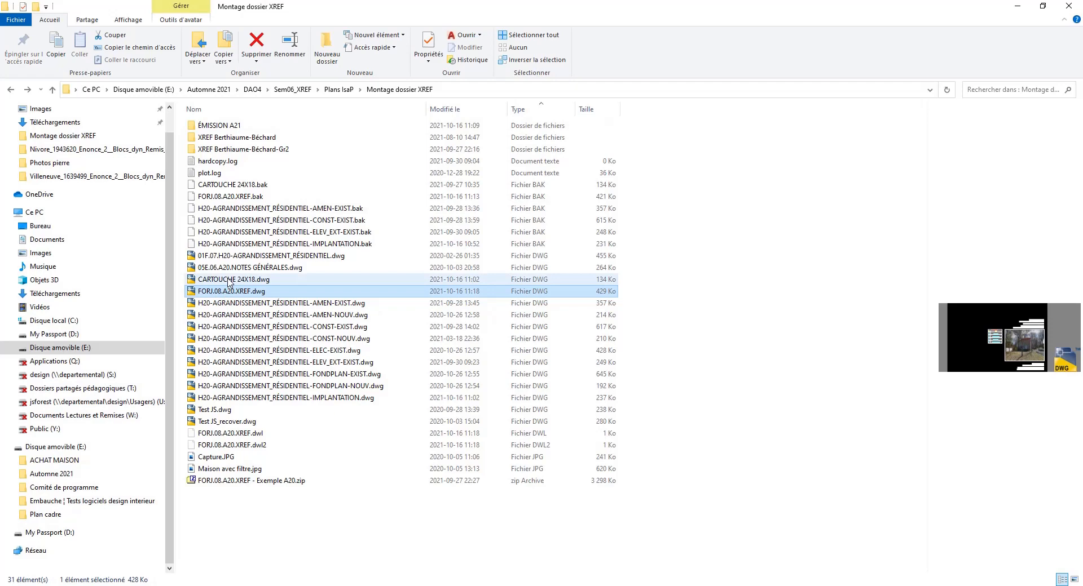
{"action": "left_click", "coordinate": [230, 280]}
{"action": "left_click", "coordinate": [229, 305]}
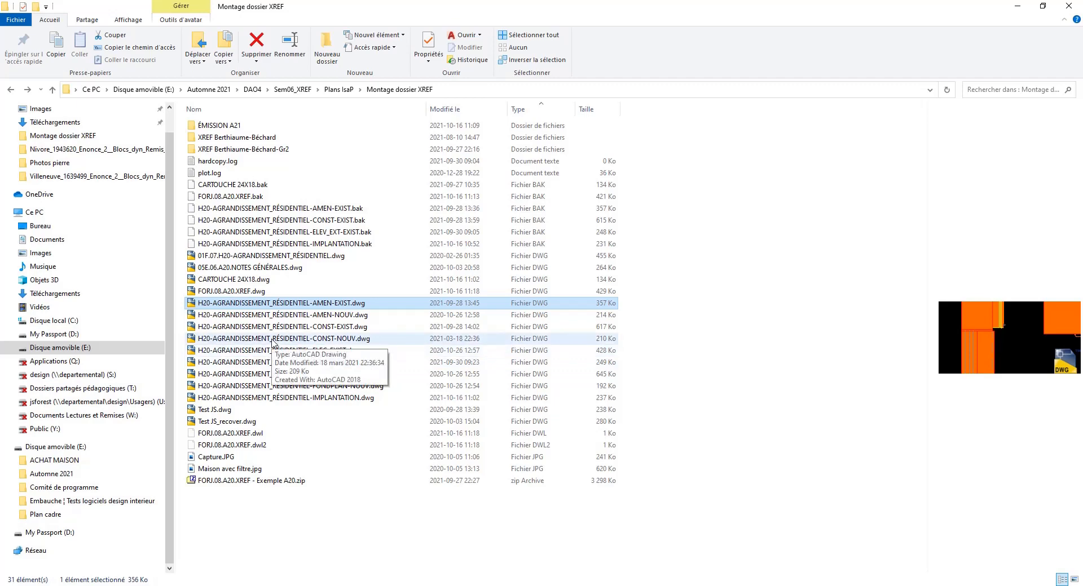
{"action": "left_click", "coordinate": [224, 268]}
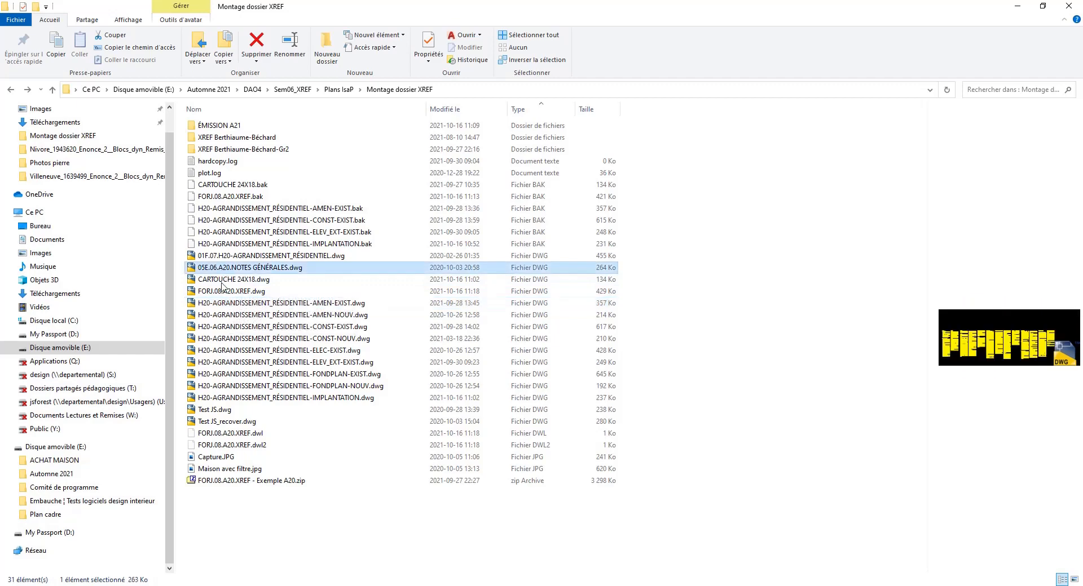
{"action": "left_click", "coordinate": [220, 291]}
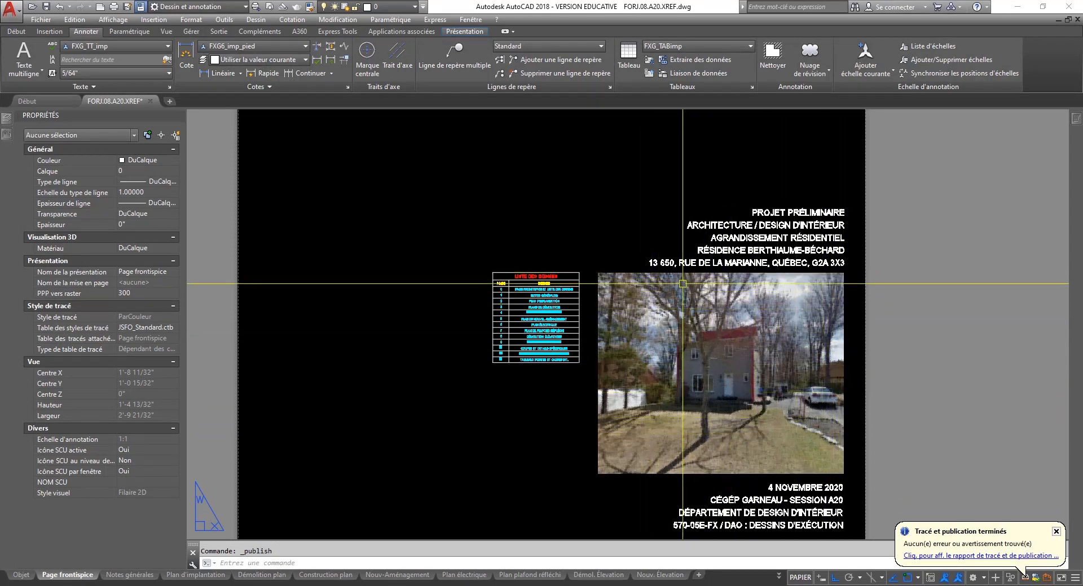
{"action": "left_click", "coordinate": [619, 396]}
{"action": "left_click", "coordinate": [619, 396]}
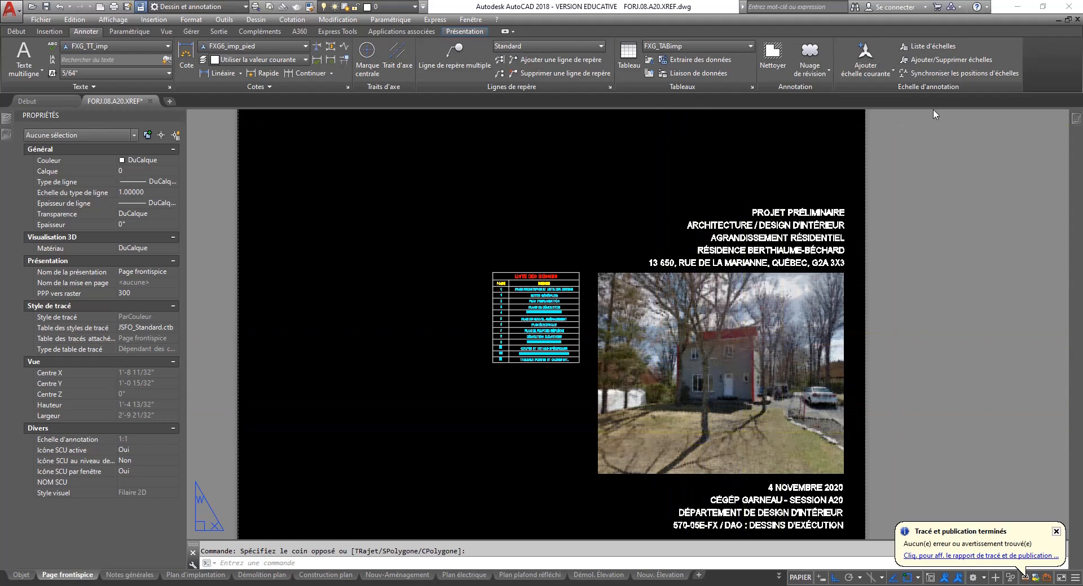
{"action": "left_click", "coordinate": [1018, 6]}
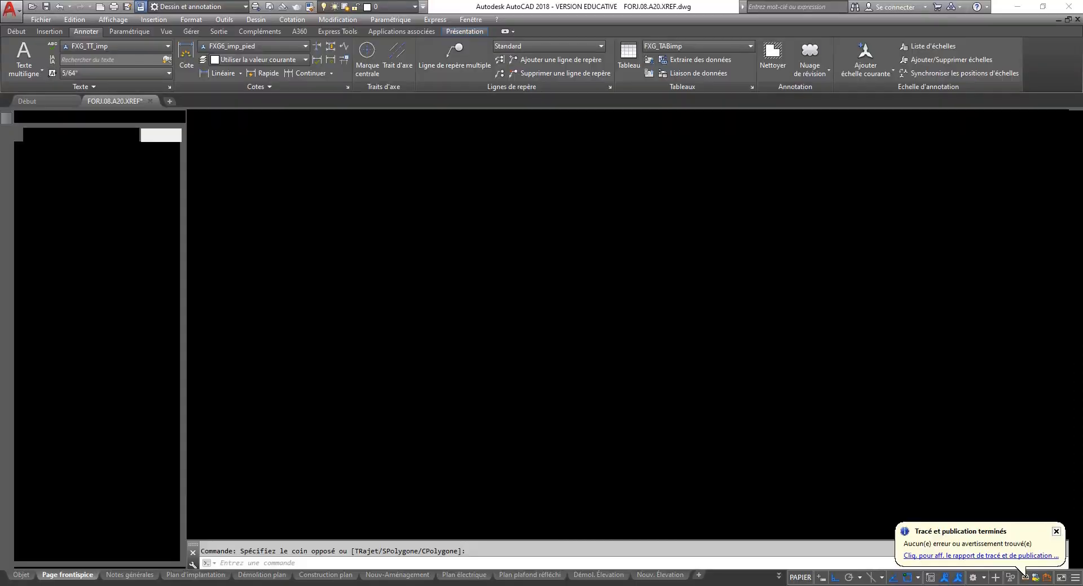
- Review the Page frontispice layout's page setup, including its plotter, paper format and plot style table, without changing it
{"action": "right_click", "coordinate": [71, 578]}
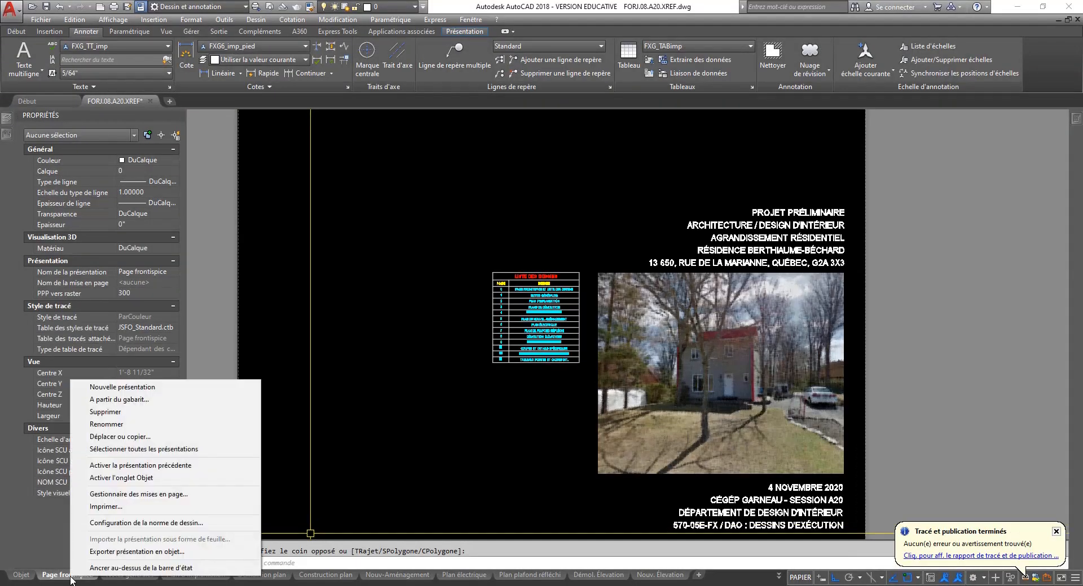
{"action": "left_click", "coordinate": [126, 496]}
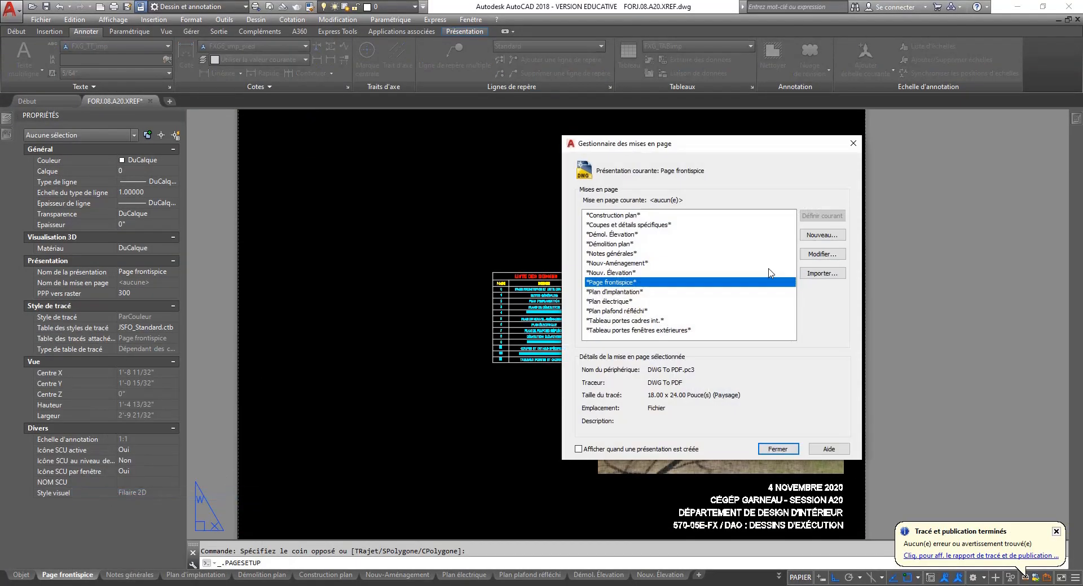
{"action": "left_click", "coordinate": [812, 254]}
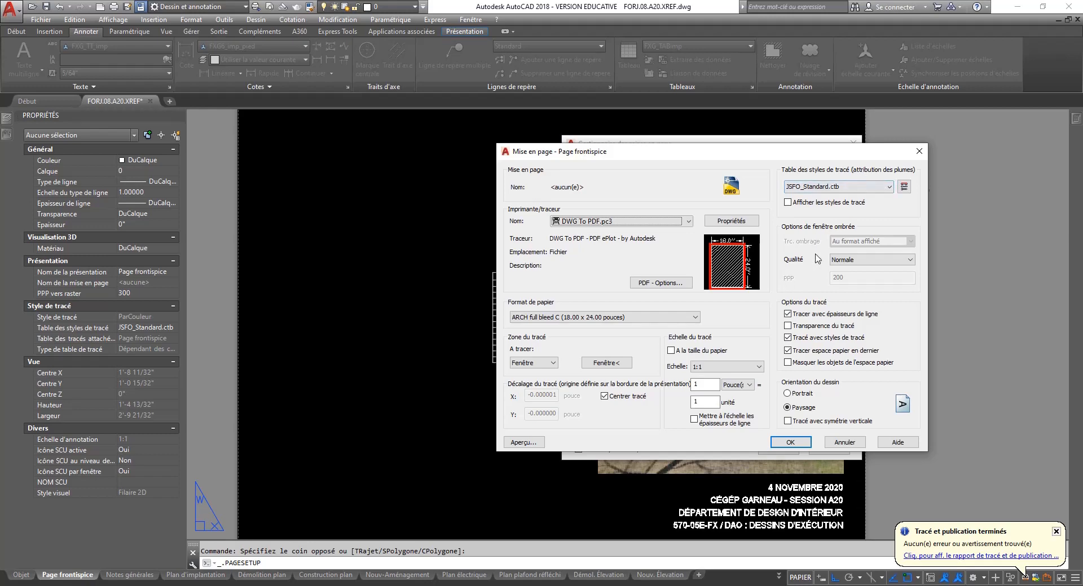
{"action": "left_click", "coordinate": [918, 152]}
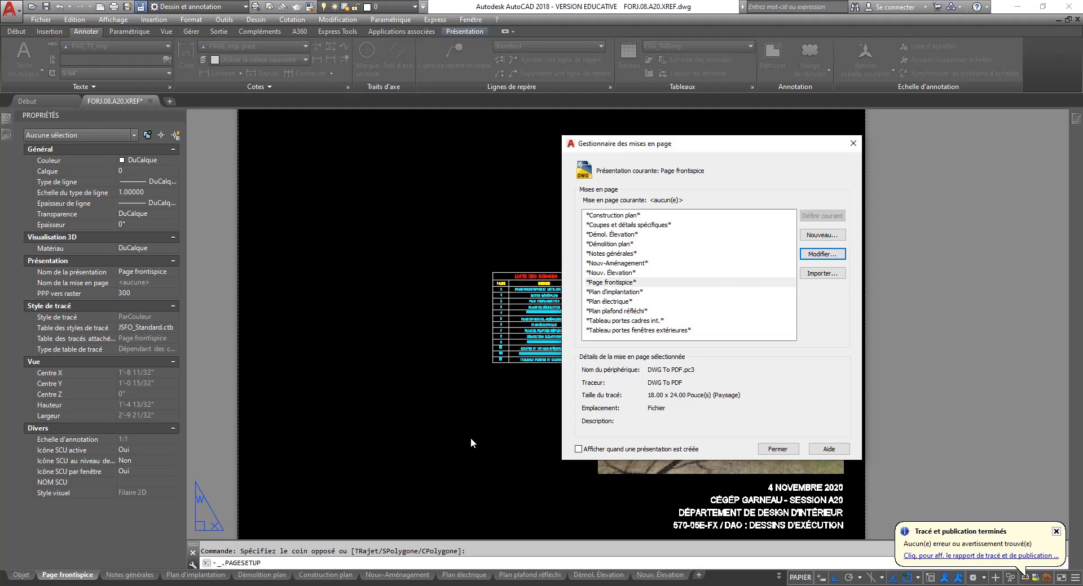
{"action": "left_click", "coordinate": [853, 143]}
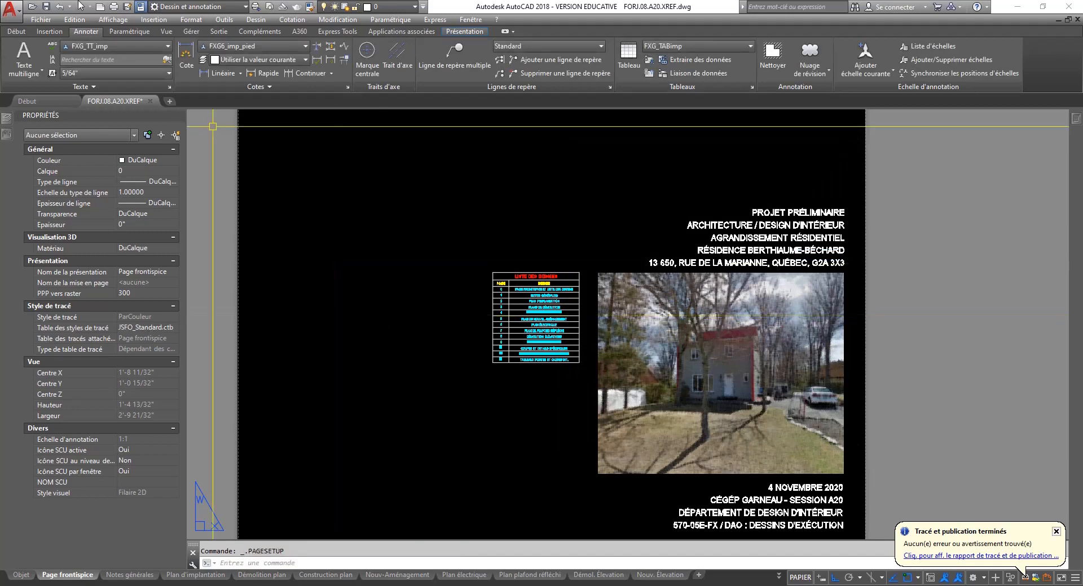
{"action": "left_click", "coordinate": [41, 20]}
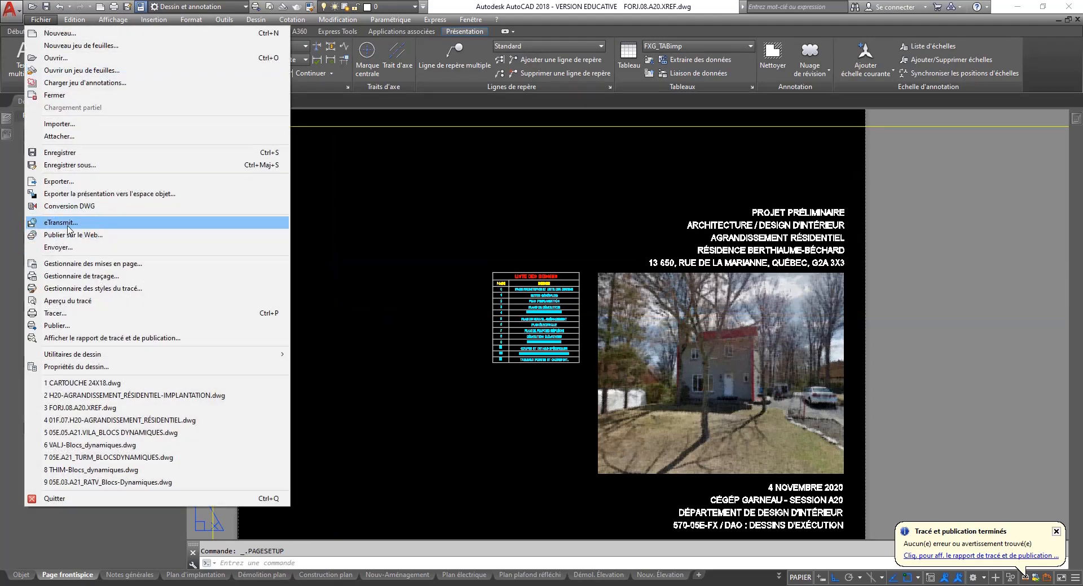
{"action": "left_click", "coordinate": [62, 327]}
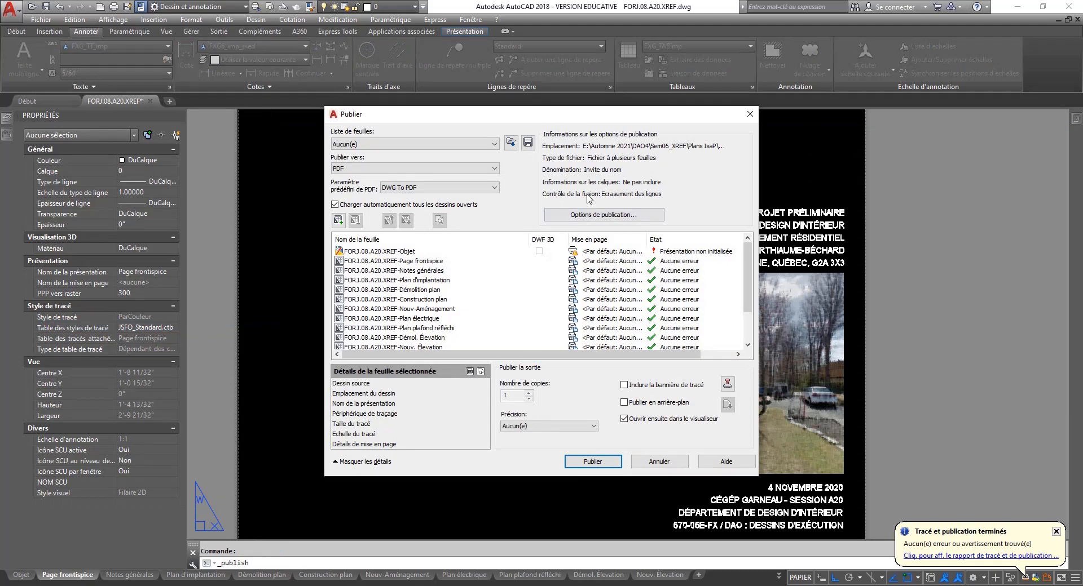
{"action": "key", "text": "Return"}
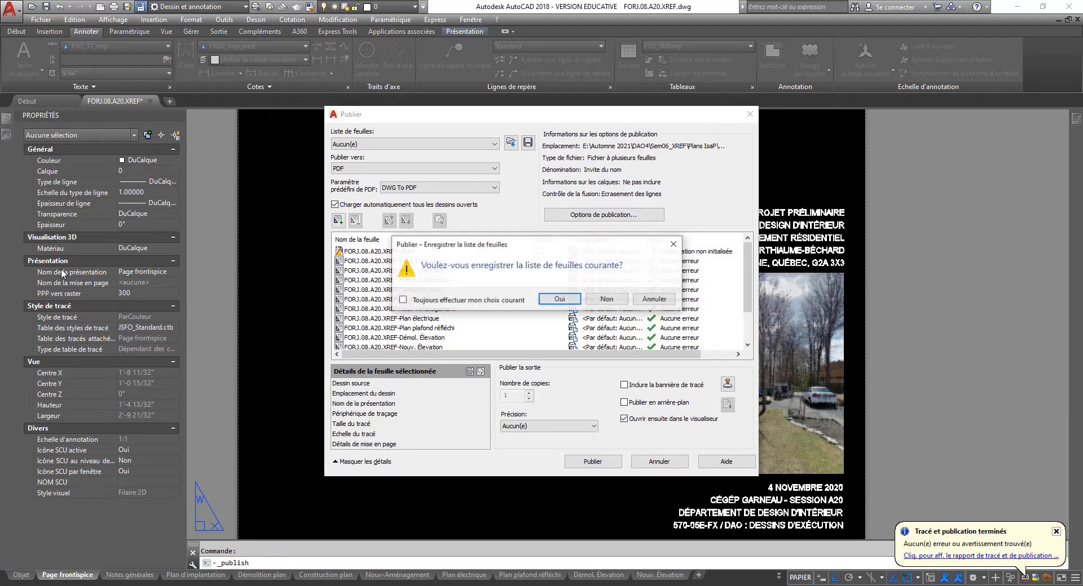
{"action": "key", "text": "Escape"}
{"action": "left_click", "coordinate": [751, 114]}
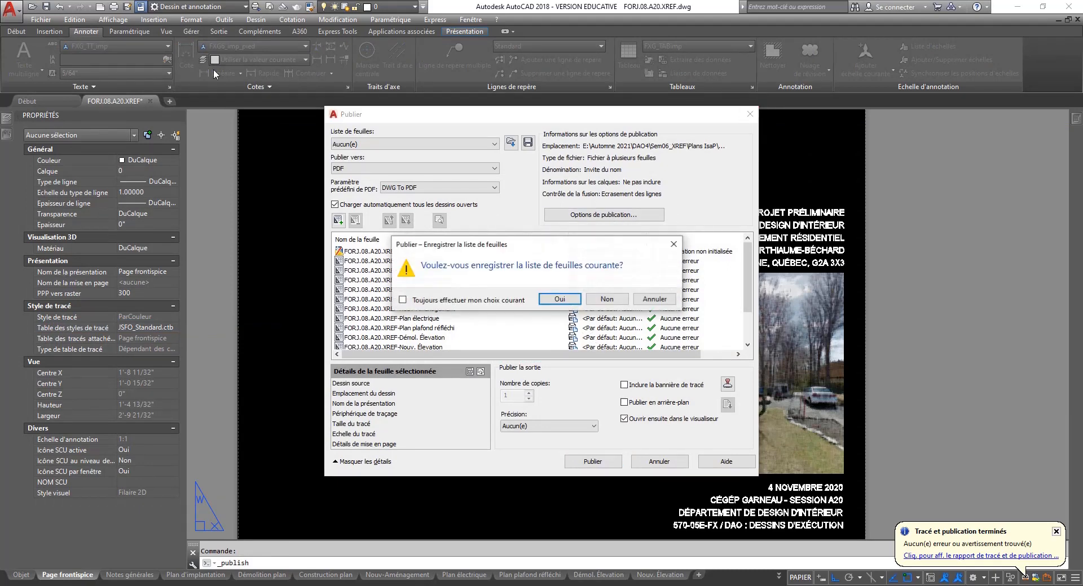
{"action": "left_click", "coordinate": [600, 300]}
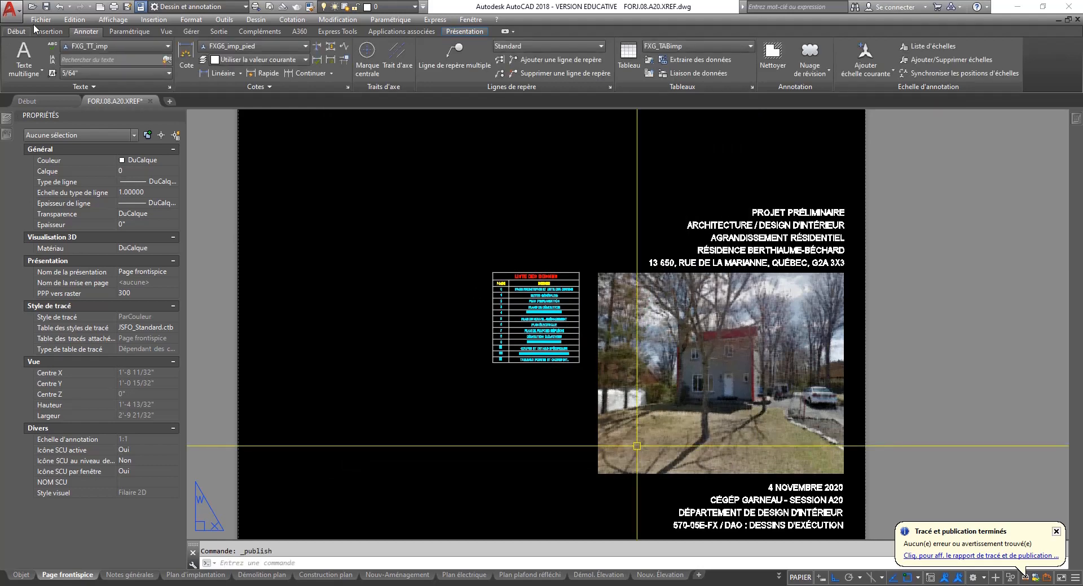
- Start an eTransmit package for the FORJ.08.A20.XREF drawing, agreeing to save the current drawing first
{"action": "left_click", "coordinate": [19, 12]}
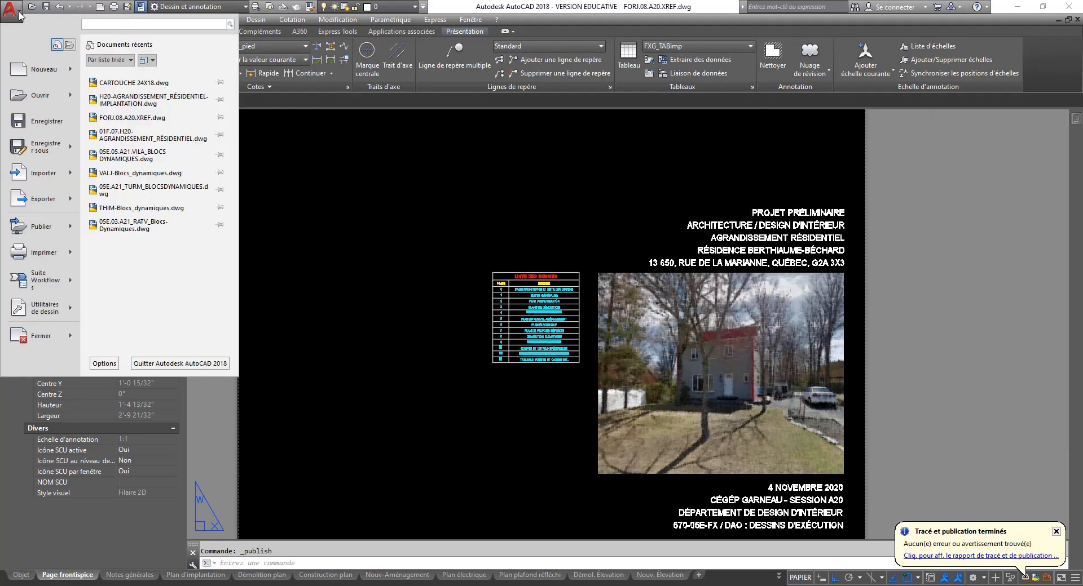
{"action": "mouse_move", "coordinate": [57, 237]}
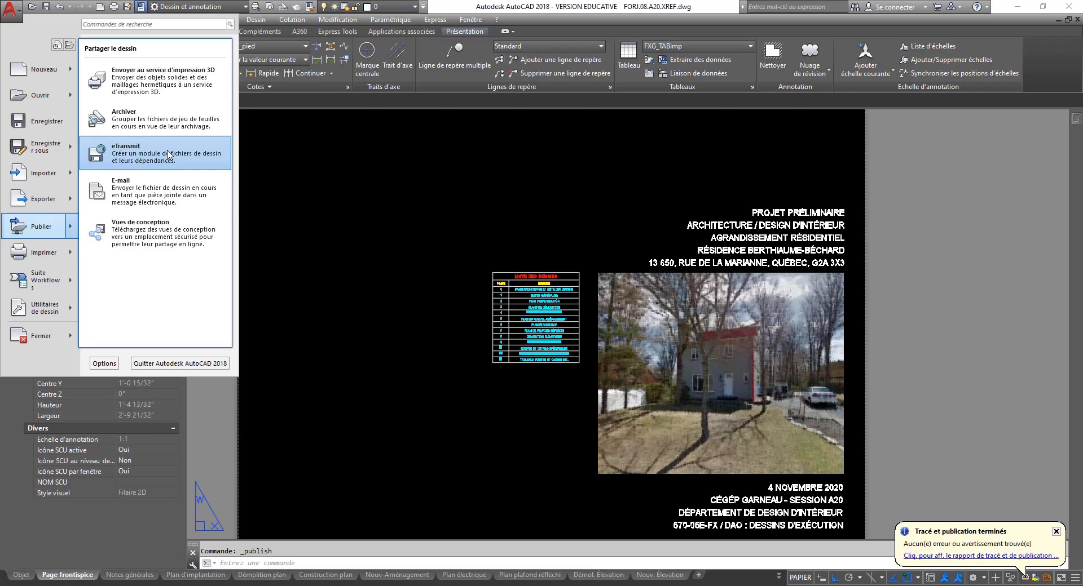
{"action": "left_click", "coordinate": [168, 153]}
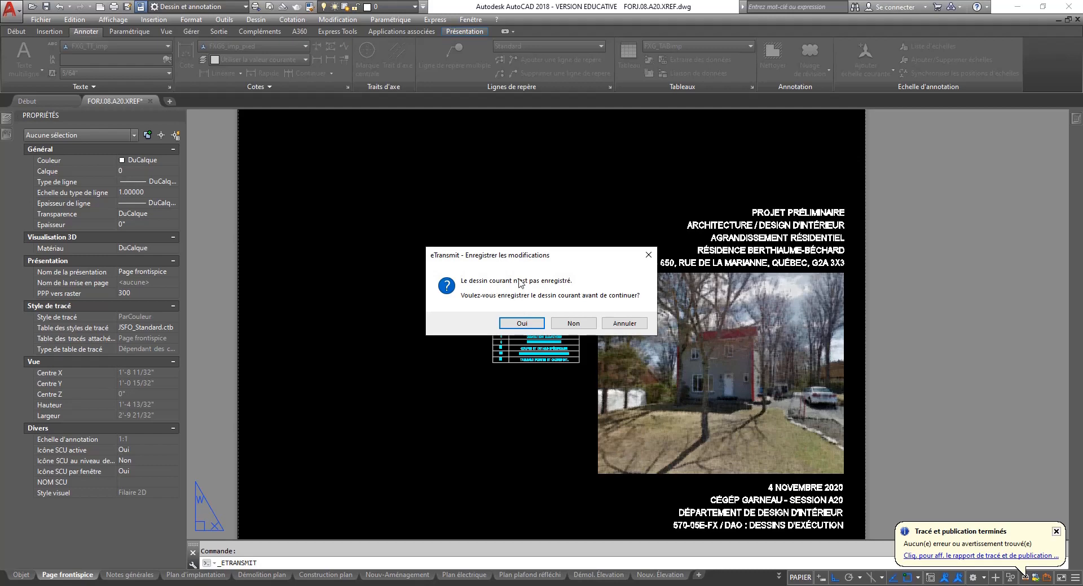
{"action": "left_click", "coordinate": [520, 324]}
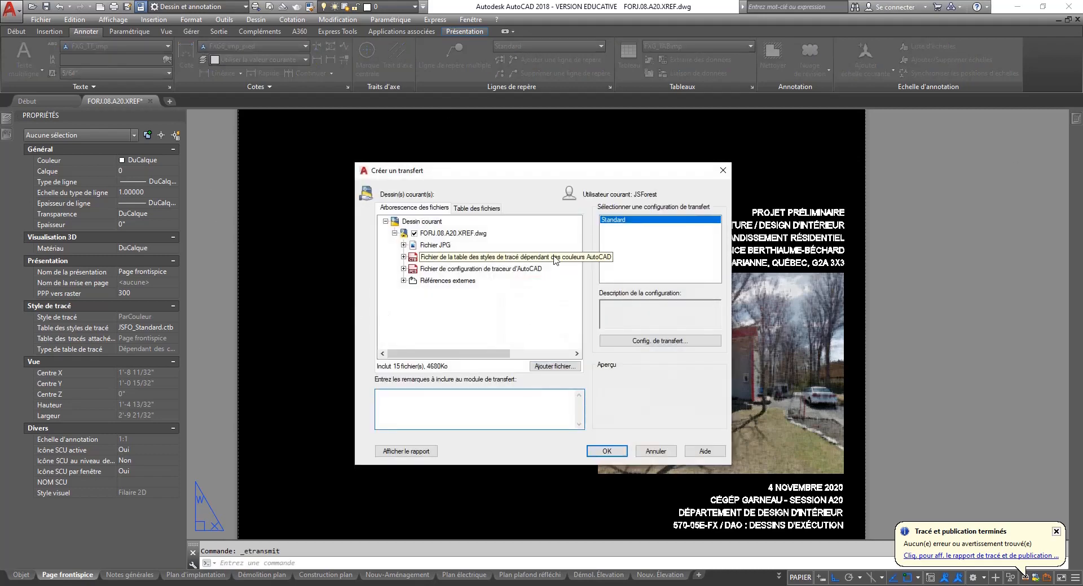
{"action": "left_click_drag", "start_coordinate": [536, 170], "coordinate": [460, 168]}
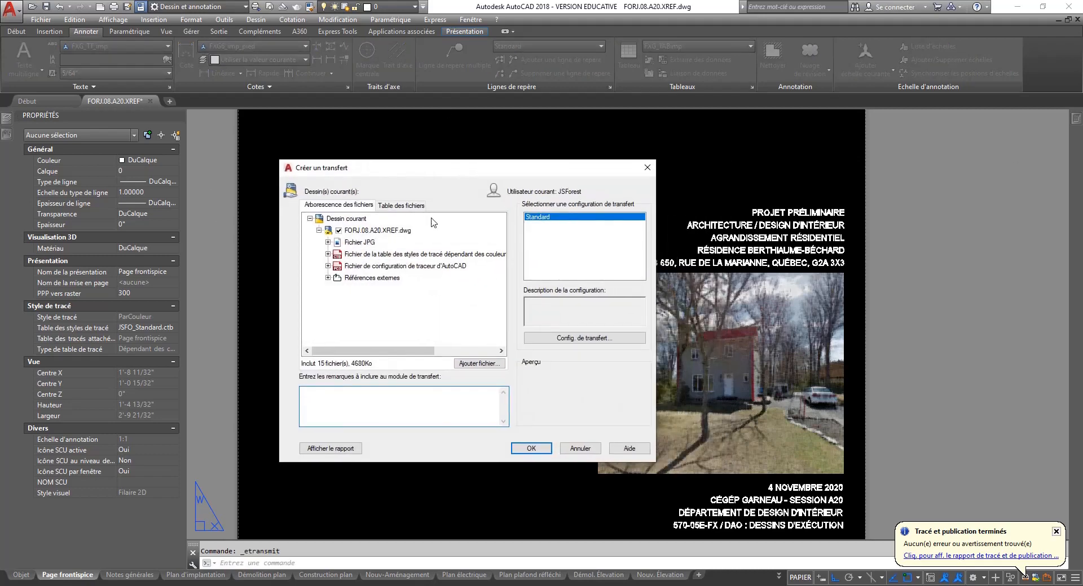
- Review the transfer package's file table and tree, examining its JPG images, plot style table and plotter configuration file
{"action": "left_click", "coordinate": [397, 206]}
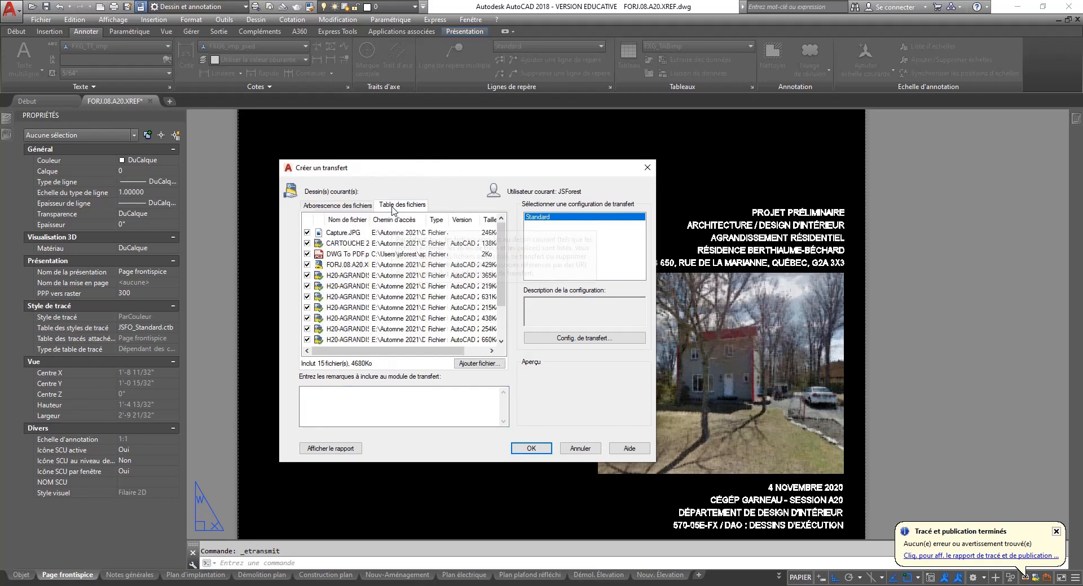
{"action": "left_click", "coordinate": [346, 207]}
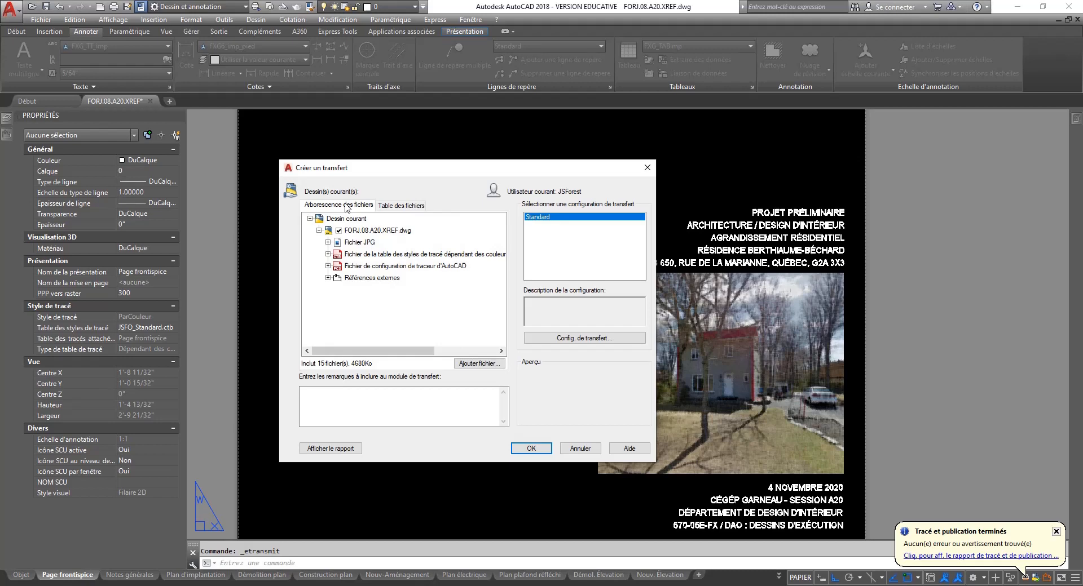
{"action": "double_click", "coordinate": [351, 243]}
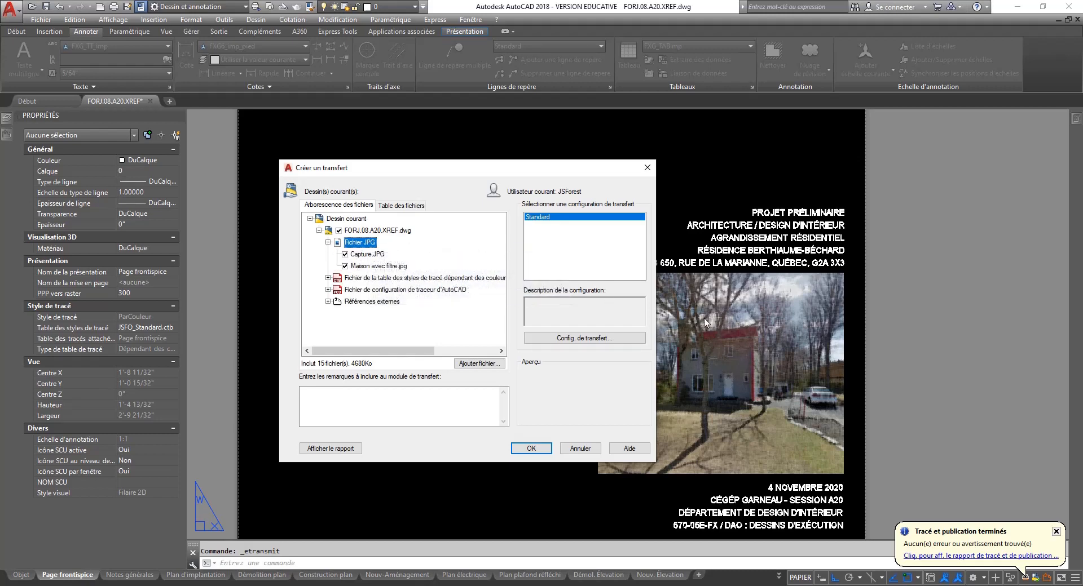
{"action": "left_click", "coordinate": [327, 243]}
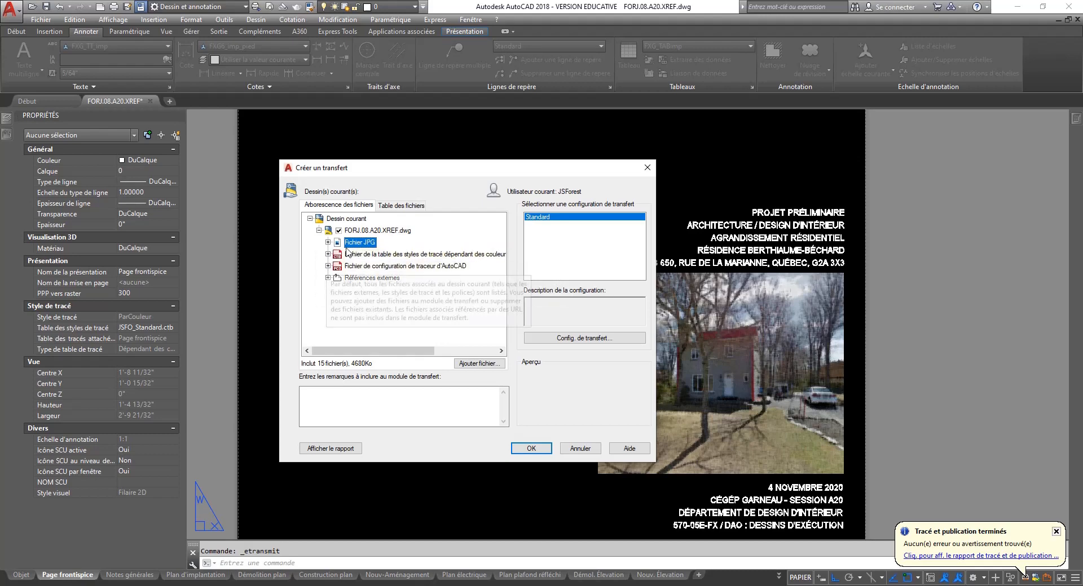
{"action": "left_click", "coordinate": [328, 254]}
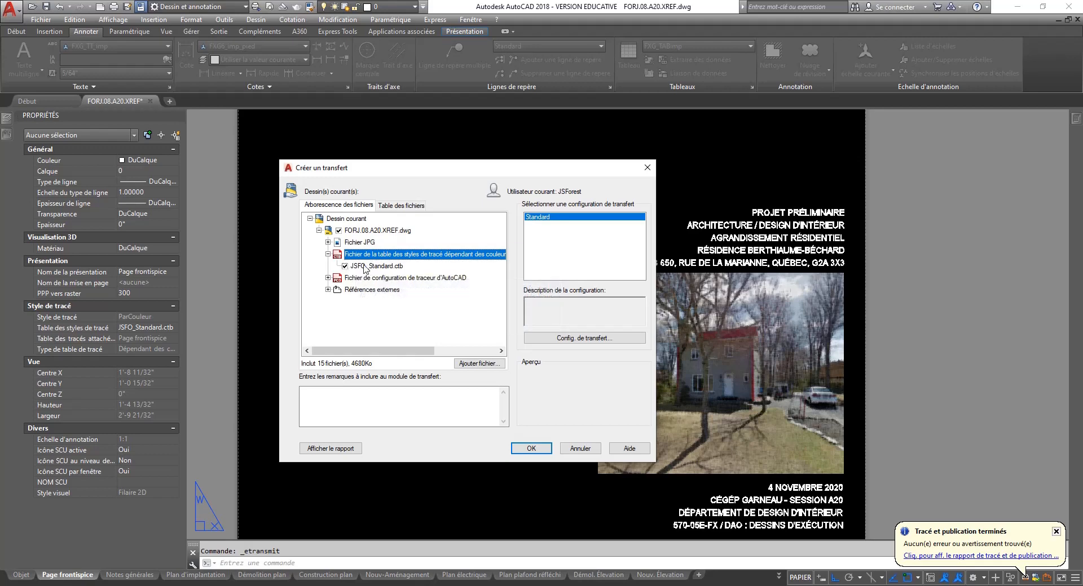
{"action": "left_click", "coordinate": [328, 254]}
{"action": "left_click", "coordinate": [328, 265]}
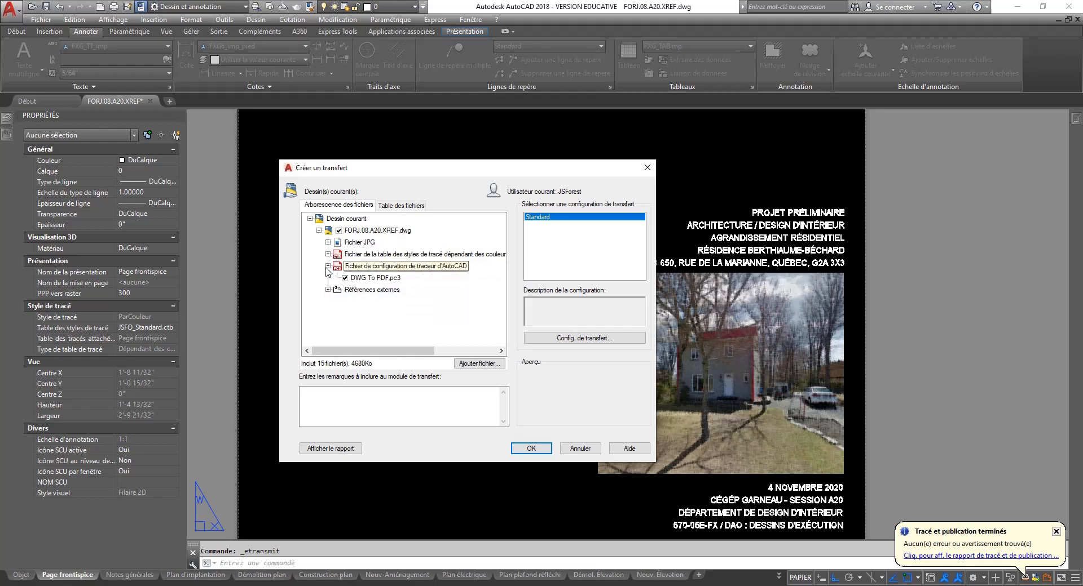
{"action": "left_click", "coordinate": [355, 266]}
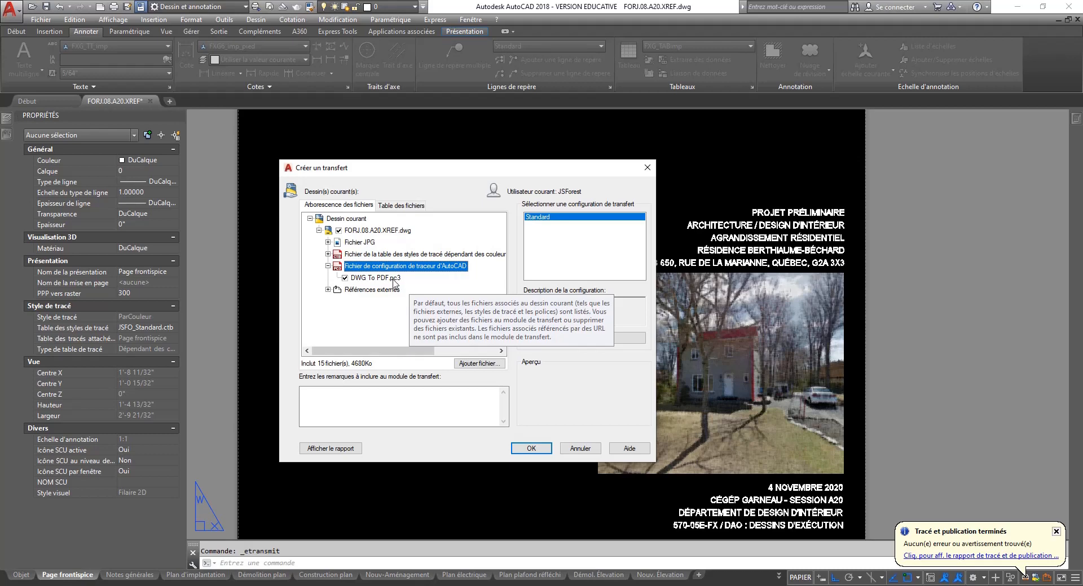
- Review the external reference drawings included in the transfer package's file tree
{"action": "left_click", "coordinate": [328, 290]}
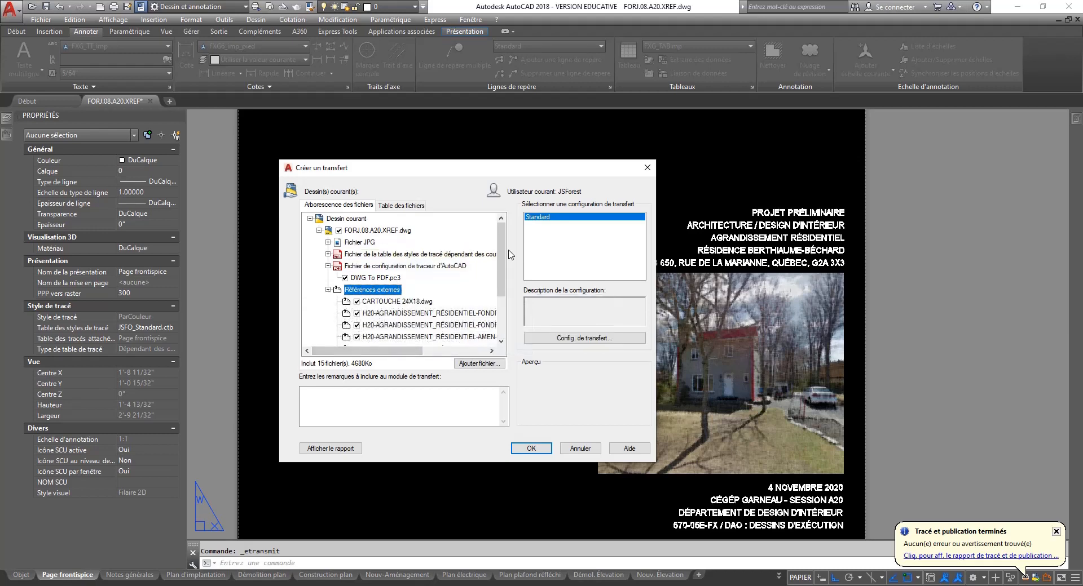
{"action": "left_click_drag", "start_coordinate": [506, 248], "coordinate": [505, 274]}
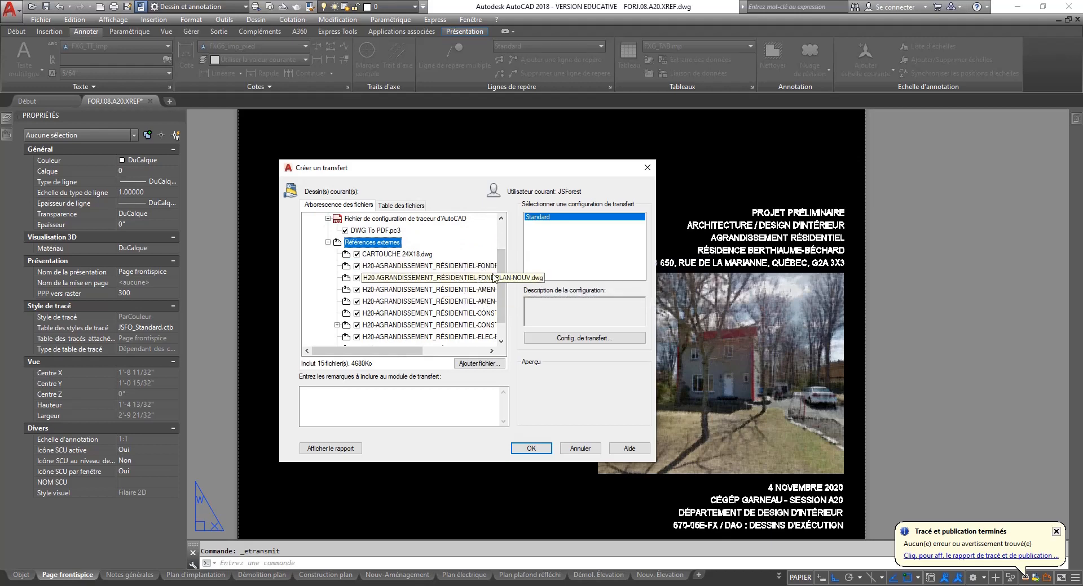
{"action": "scroll", "coordinate": [486, 311], "scroll_direction": "down", "scroll_amount": 1}
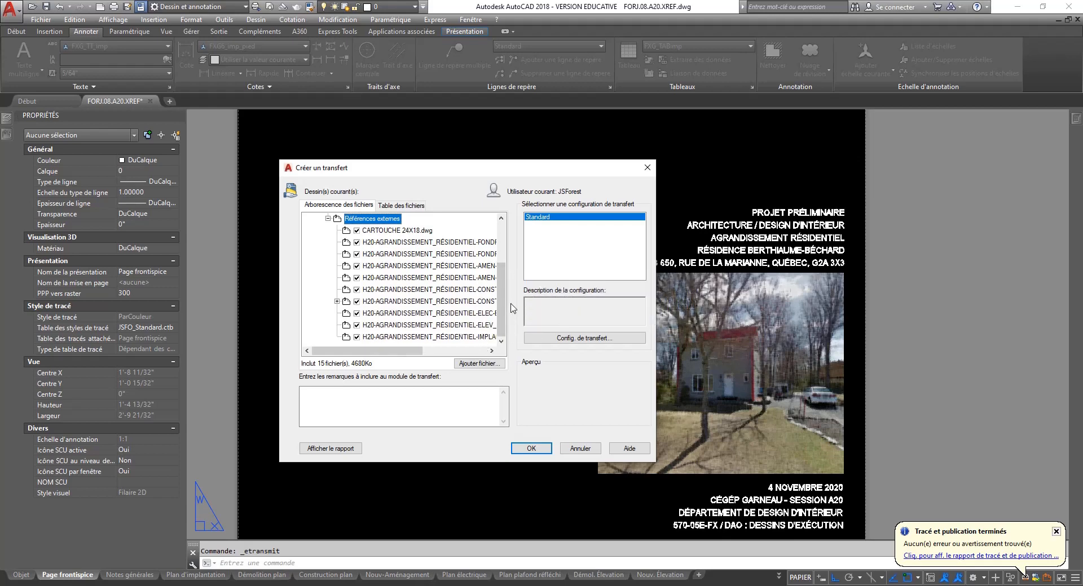
{"action": "scroll", "coordinate": [491, 282], "scroll_direction": "up", "scroll_amount": 2}
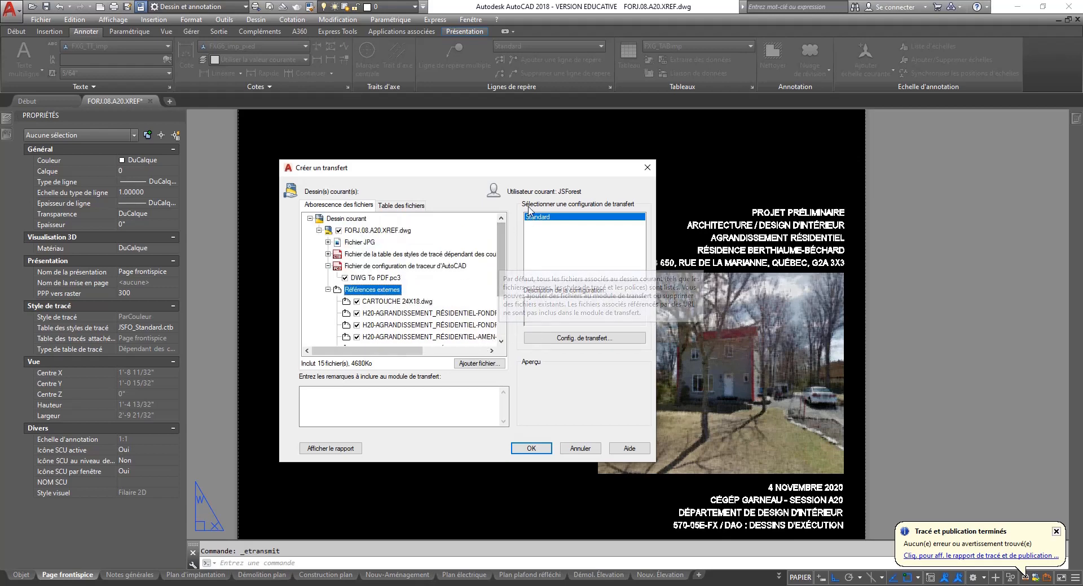
- Create the transfer package in the ÉMISSION A21 folder as FORJ.08.A20.XREF - eTransmit.zip
{"action": "left_click", "coordinate": [528, 449]}
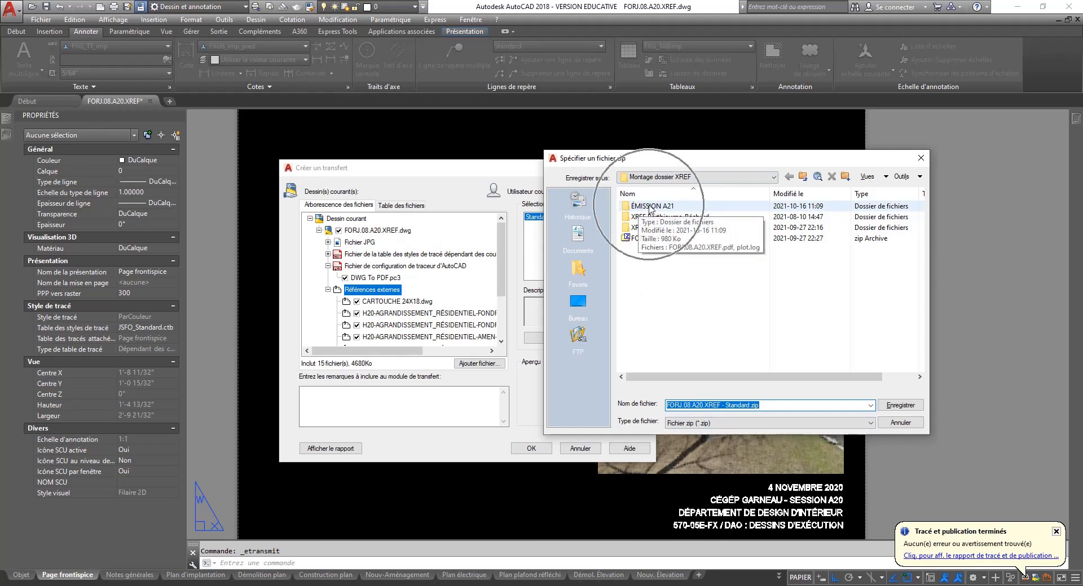
{"action": "double_click", "coordinate": [628, 208]}
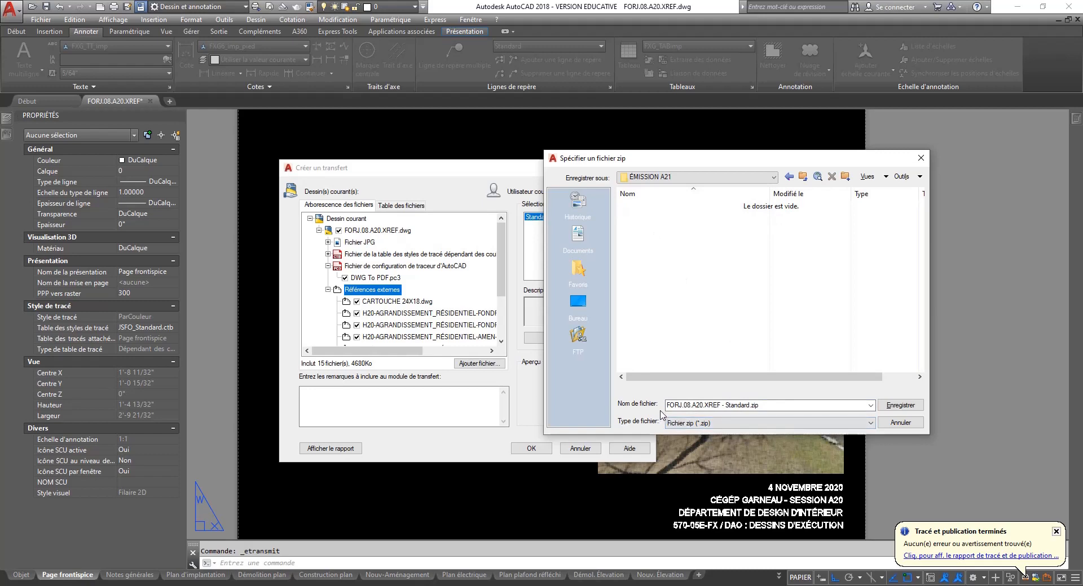
{"action": "left_click", "coordinate": [750, 406]}
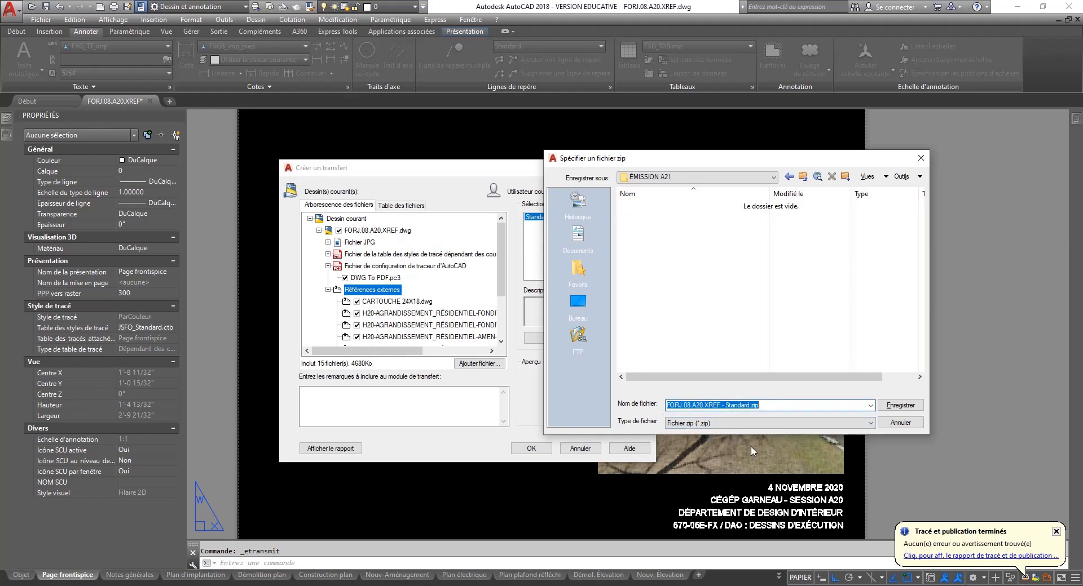
{"action": "left_click", "coordinate": [748, 406]}
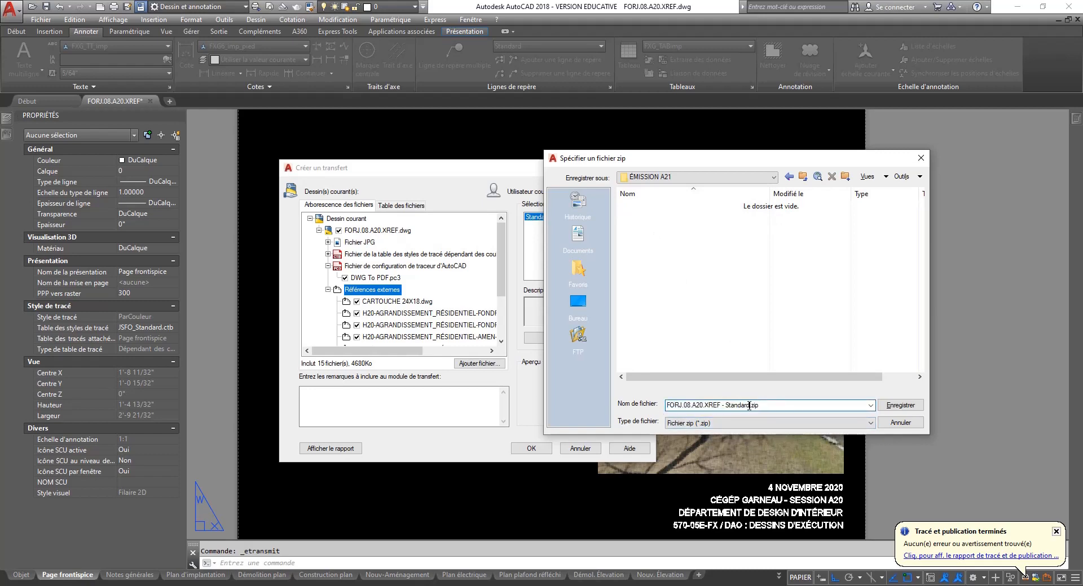
{"action": "key", "text": "BackSpace"}
{"action": "key", "text": "BackSpace"}
{"action": "key", "text": "BackSpace"}
{"action": "key", "text": "BackSpace"}
{"action": "key", "text": "BackSpace"}
{"action": "key", "text": "BackSpace"}
{"action": "type", "text": "eTransmit"}
{"action": "left_click", "coordinate": [891, 406]}
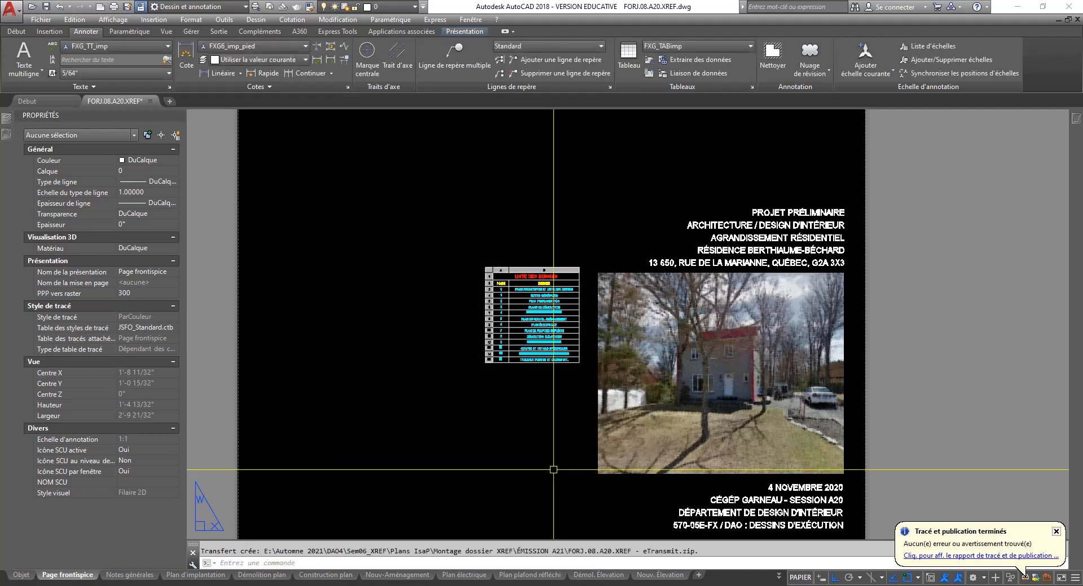
- Switch to File Explorer and inspect the contents of FORJ.08.A20.XREF - eTransmit.zip in the ÉMISSION A21 folder, closing the archive when done
{"action": "left_click", "coordinate": [242, 585]}
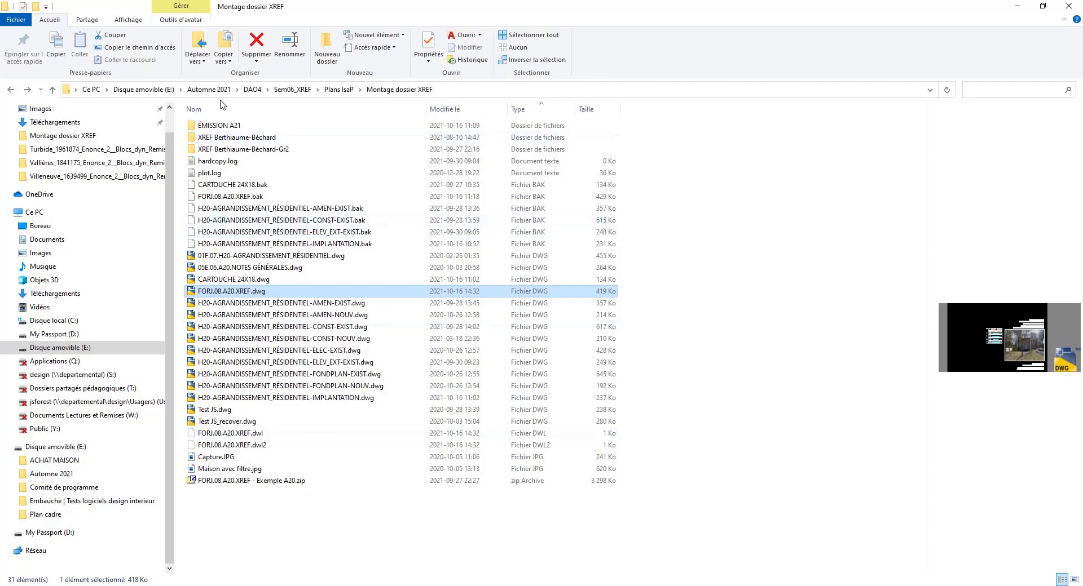
{"action": "double_click", "coordinate": [220, 126]}
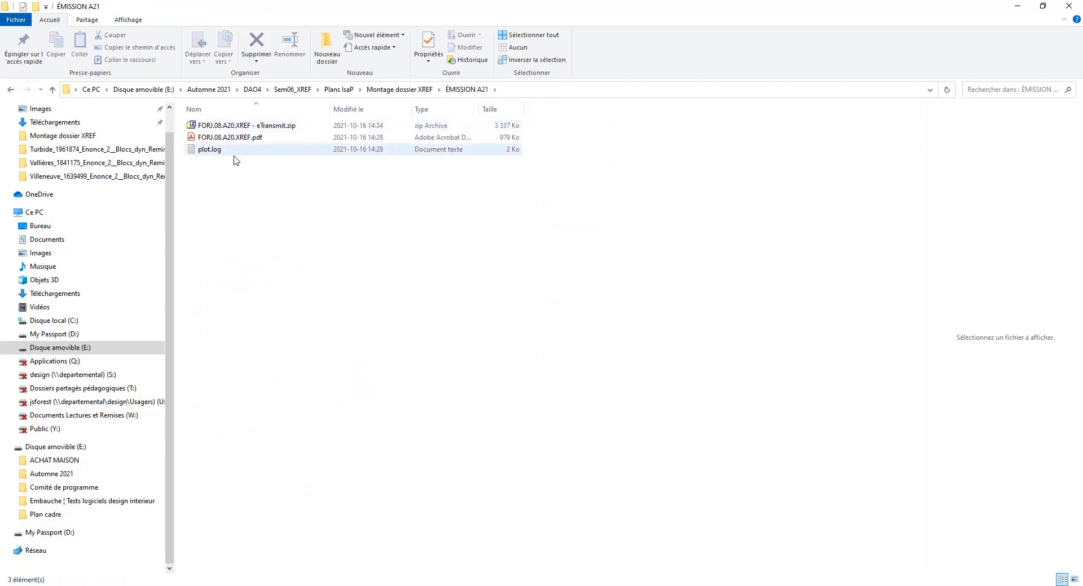
{"action": "left_click", "coordinate": [224, 125]}
{"action": "double_click", "coordinate": [224, 125]}
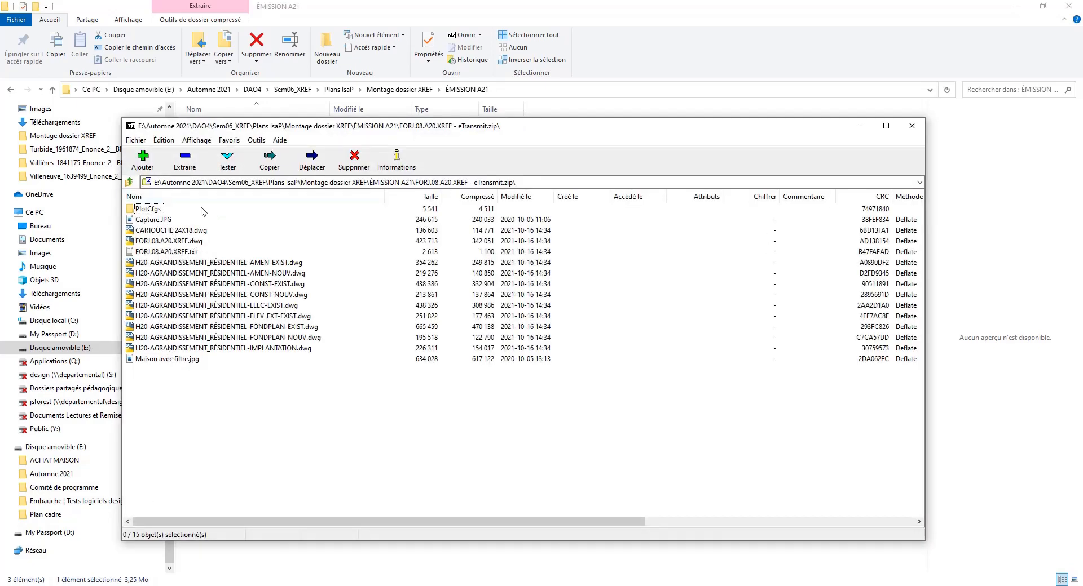
{"action": "left_click", "coordinate": [912, 126]}
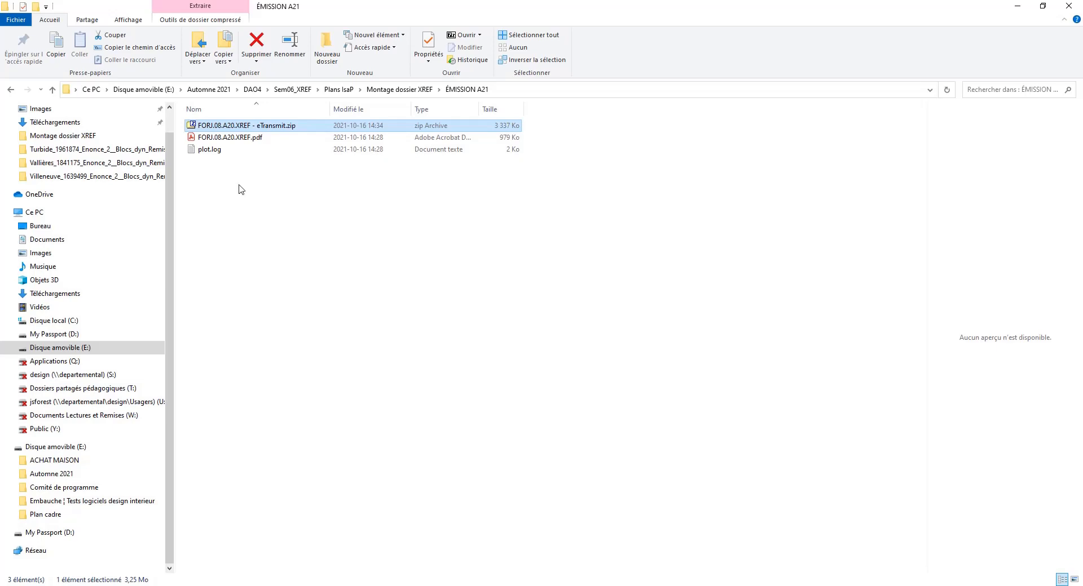
- Open FORJ.08.A20.XREF.pdf, look through its pages as far as Plan d'implantation, and close the PDF reader
{"action": "left_click", "coordinate": [192, 140]}
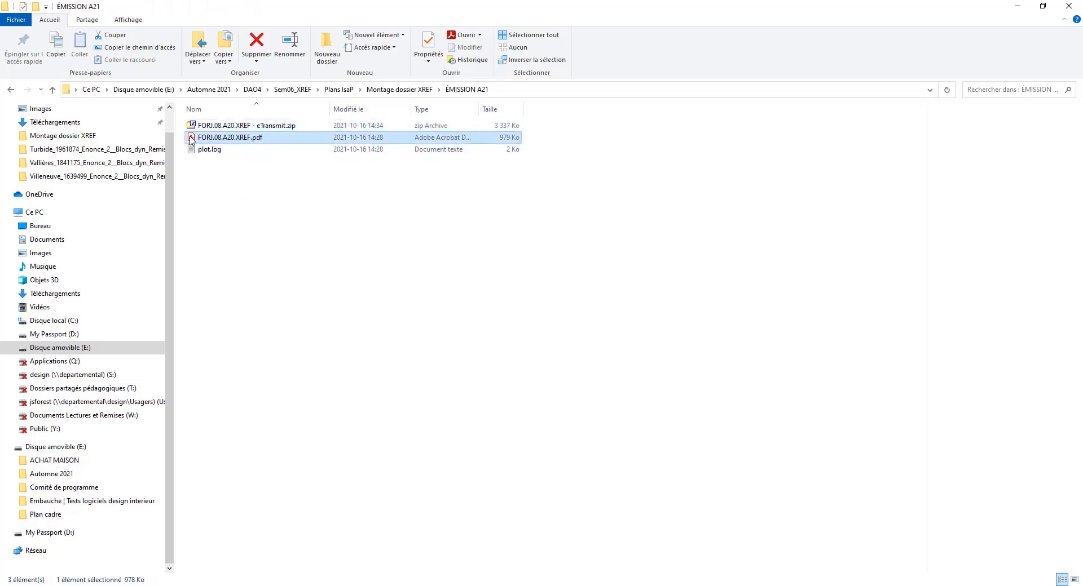
{"action": "double_click", "coordinate": [192, 141]}
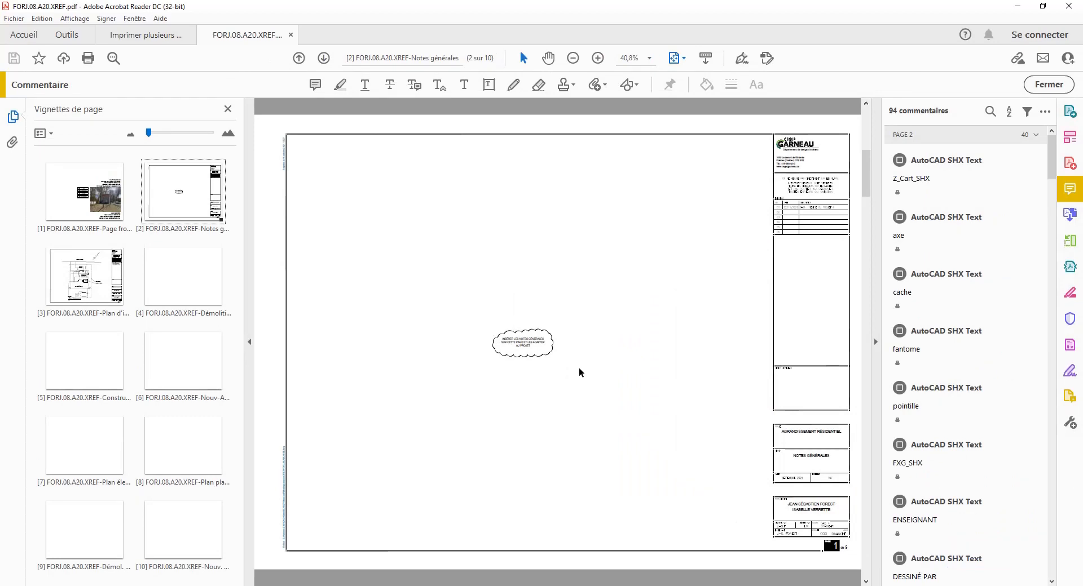
{"action": "scroll", "coordinate": [579, 368], "scroll_direction": "down", "scroll_amount": 2}
{"action": "left_click", "coordinate": [290, 36]}
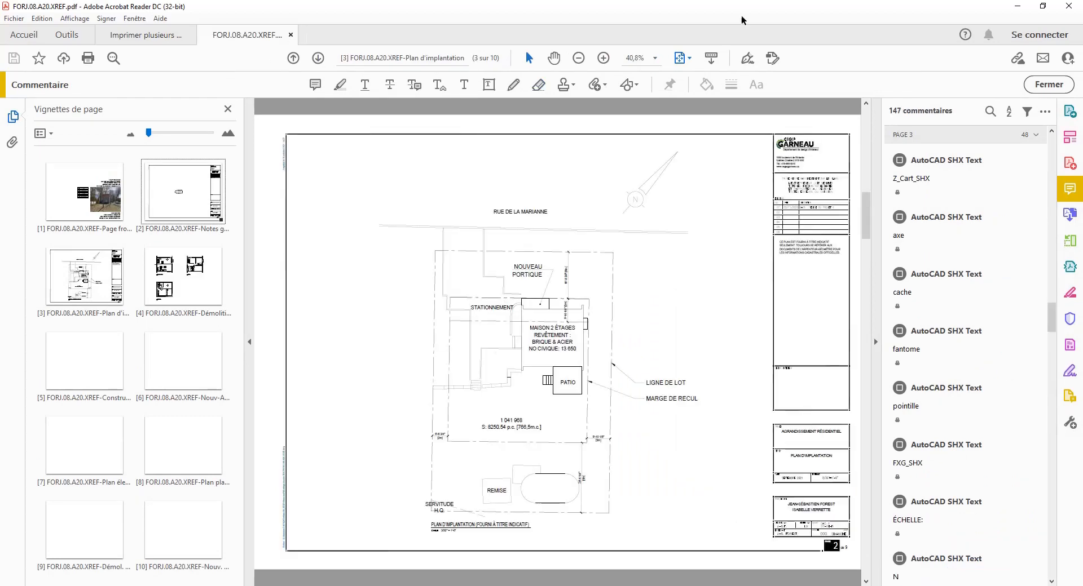
{"action": "left_click", "coordinate": [1069, 6]}
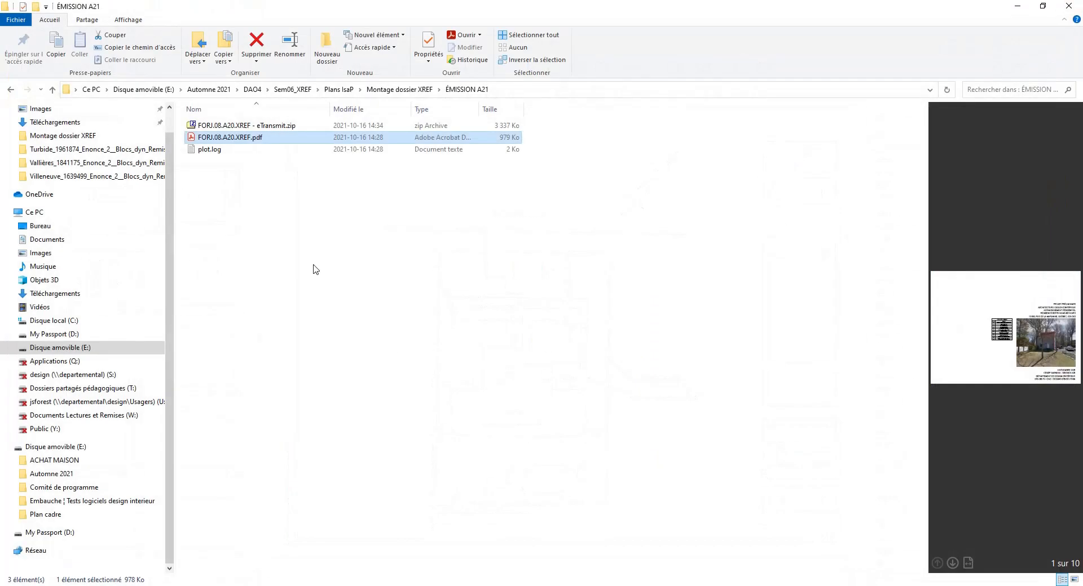
- Select FORJ.08.A20.XREF - eTransmit.zip and FORJ.08.A20.XREF.pdf together in the ÉMISSION A21 folder
{"action": "left_click", "coordinate": [225, 125]}
{"action": "left_click", "coordinate": [222, 137], "text": "ctrl"}
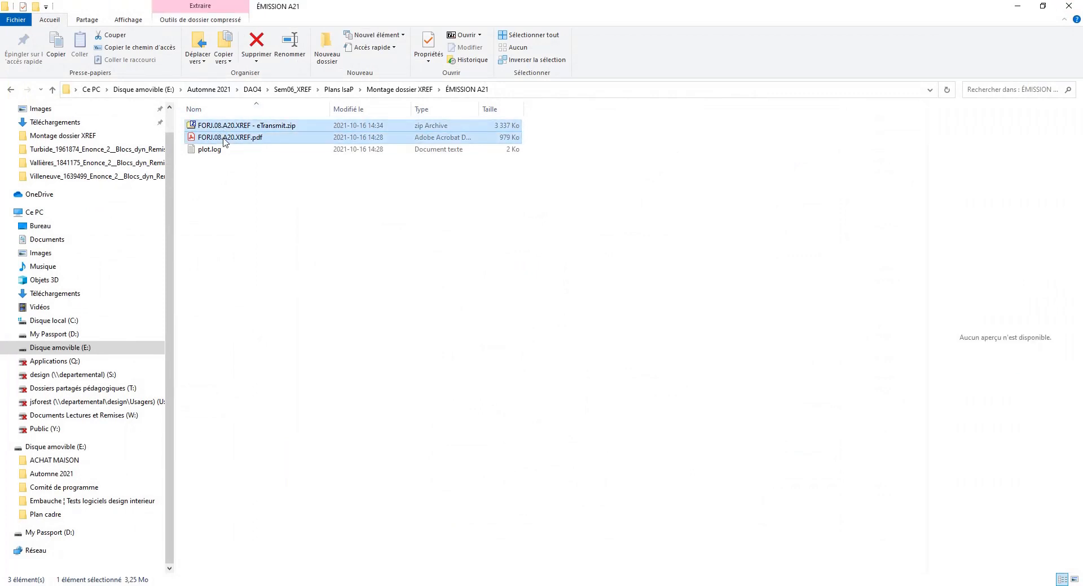